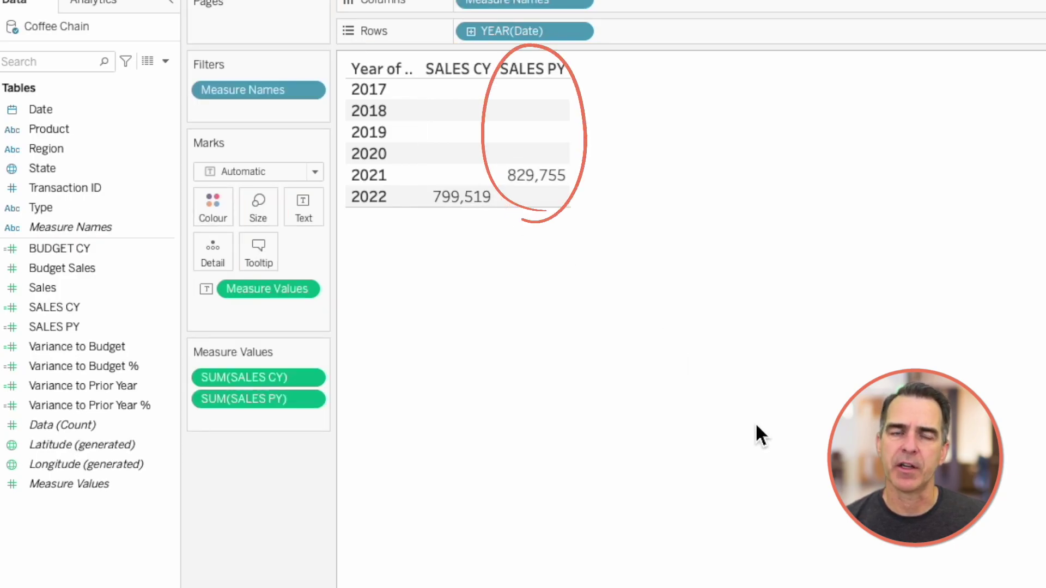
Review the BUDGET CY calculation and add BUDGET CY as the third measure in the year table
click(76, 249)
right_click(78, 256)
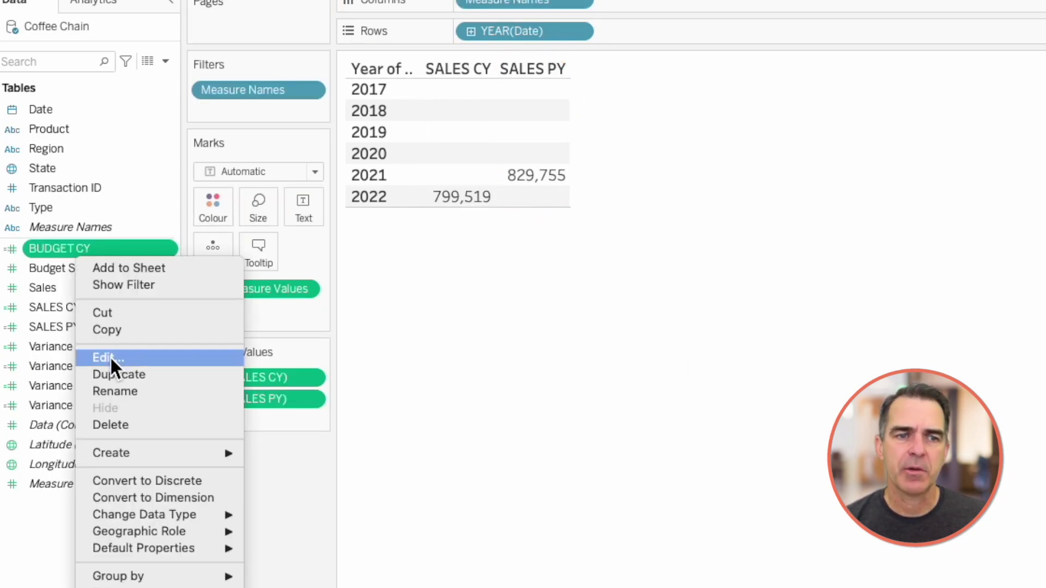
click(110, 356)
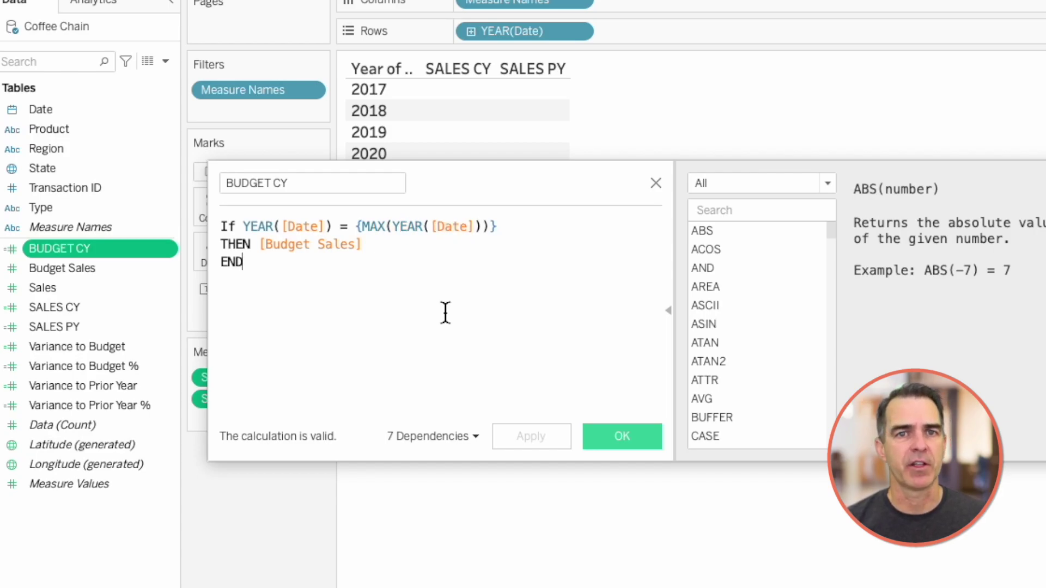
click(621, 436)
drag(96, 247, 263, 413)
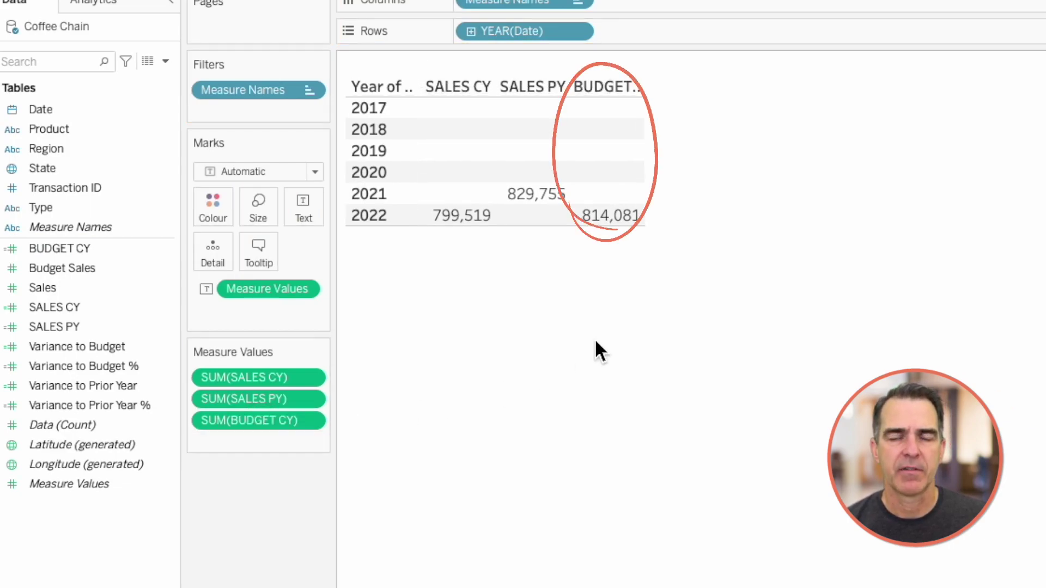
On the GROUPED sheet, build a bar chart with Region on rows and SALES CY on columns
drag(518, 137, 424, 48)
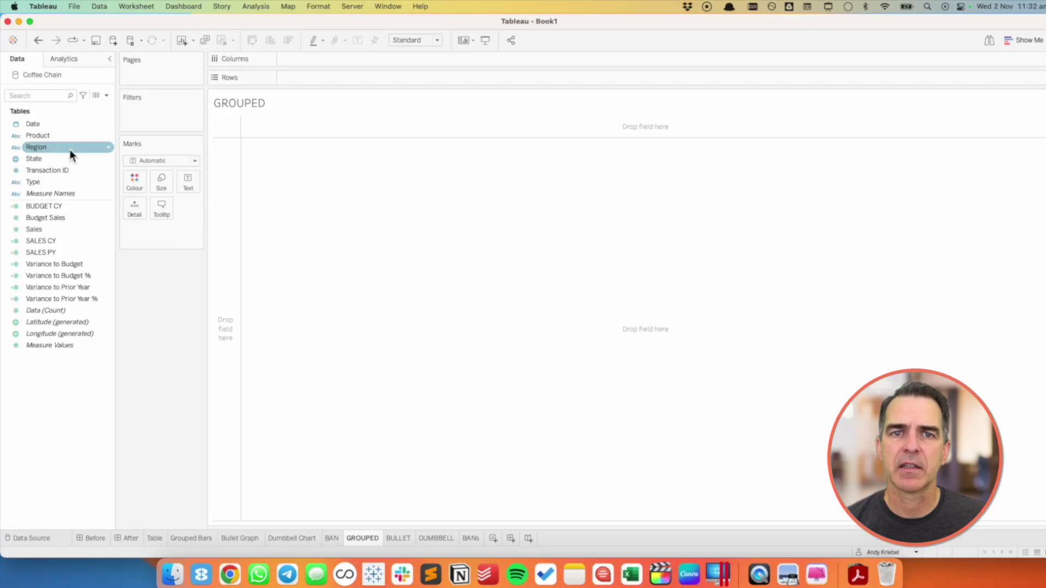
drag(70, 149, 332, 75)
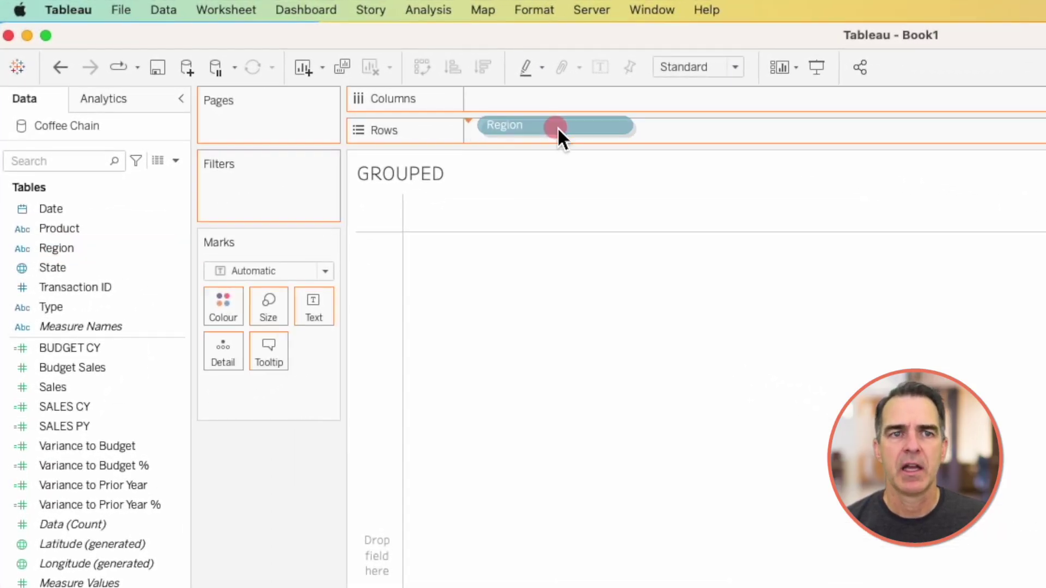
drag(557, 126, 557, 126)
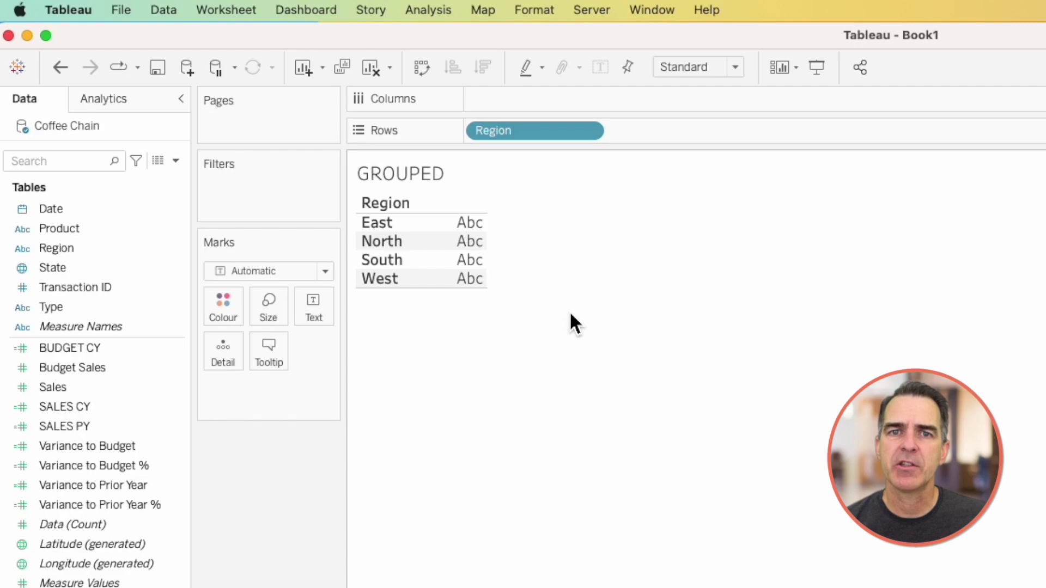
drag(136, 407, 548, 111)
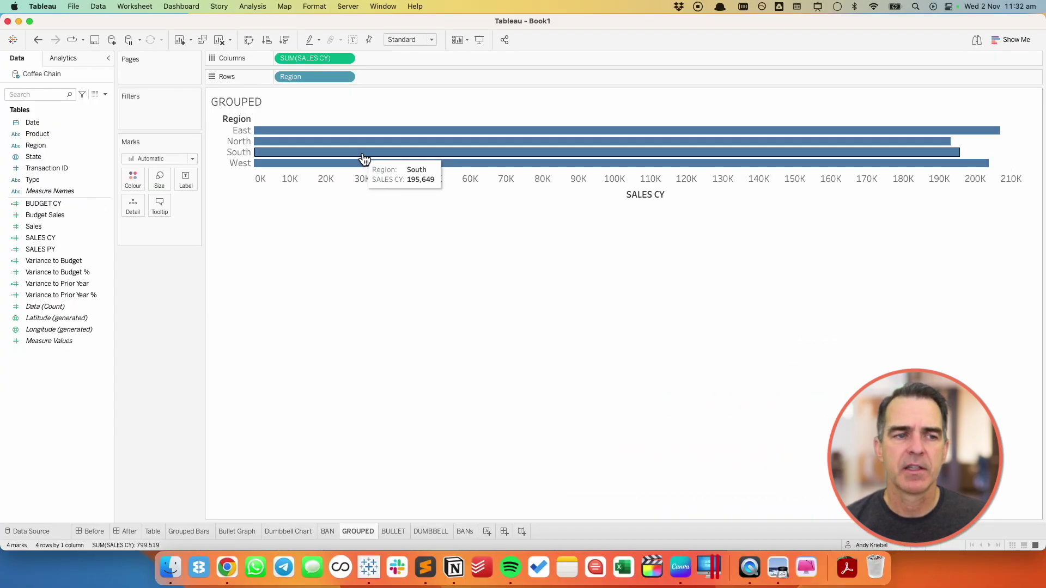
Combine SALES PY with SALES CY on one axis and insert BUDGET CY between the two measures
click(102, 227)
drag(48, 251, 429, 185)
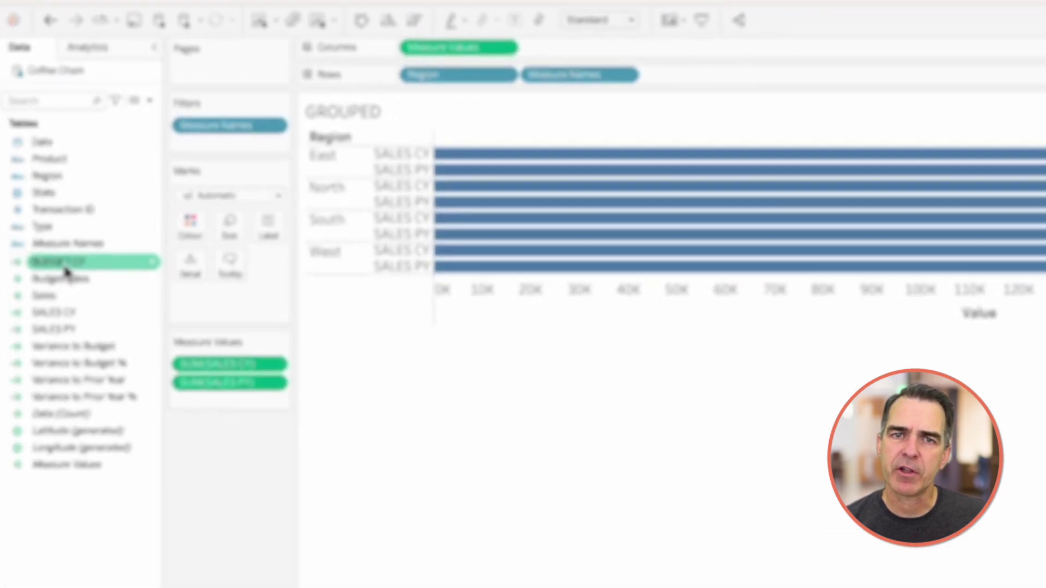
drag(65, 270, 214, 383)
drag(243, 420, 243, 419)
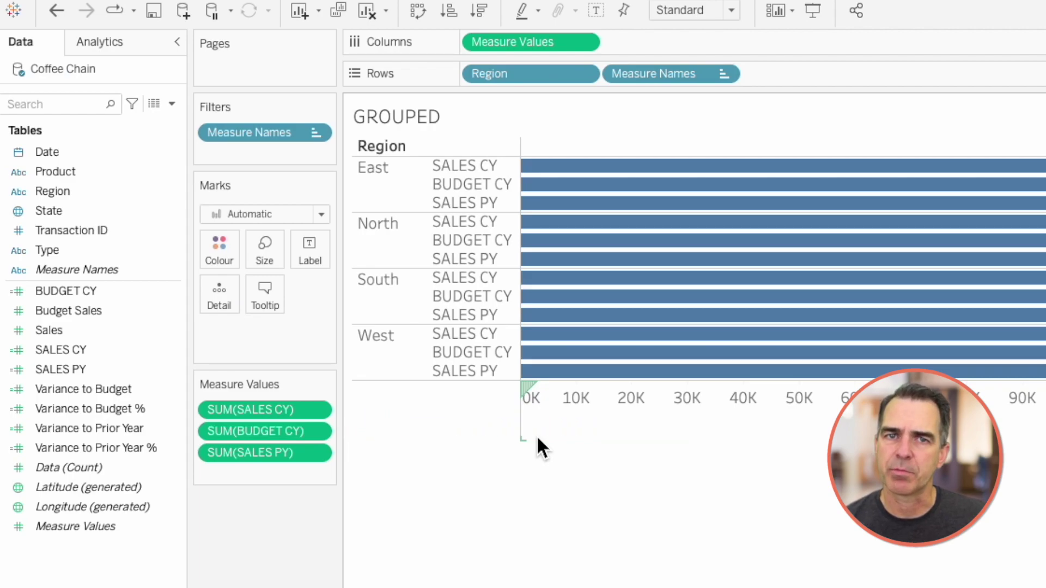
Colour the grouped bars by Measure Names
click(82, 269)
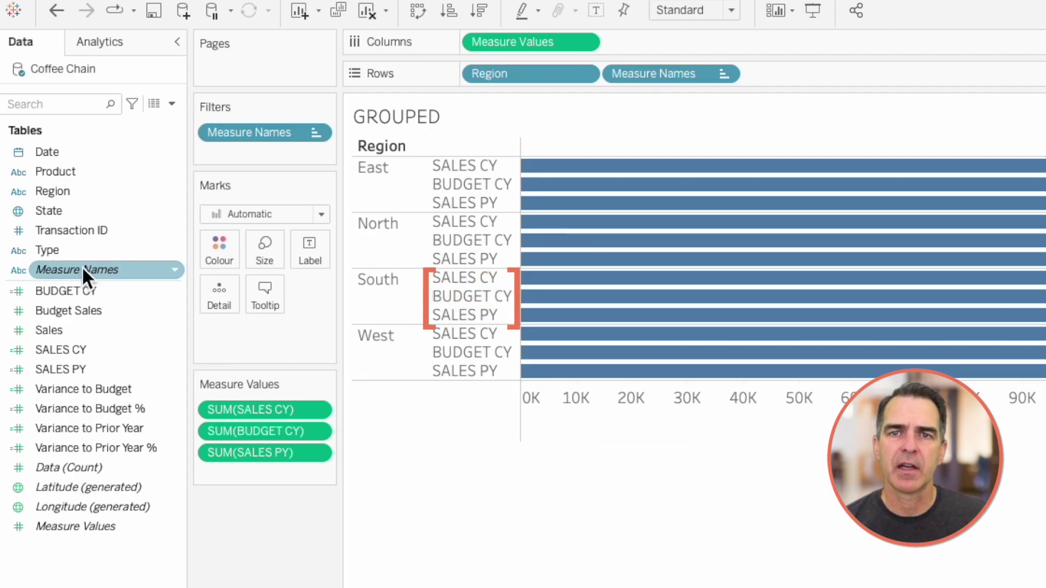
drag(82, 269, 220, 251)
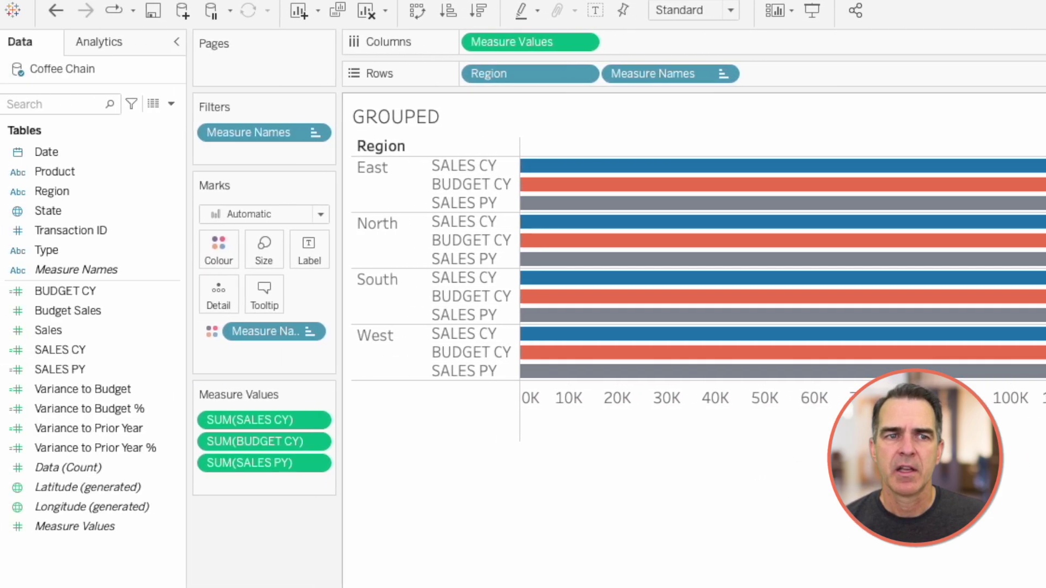
click(387, 194)
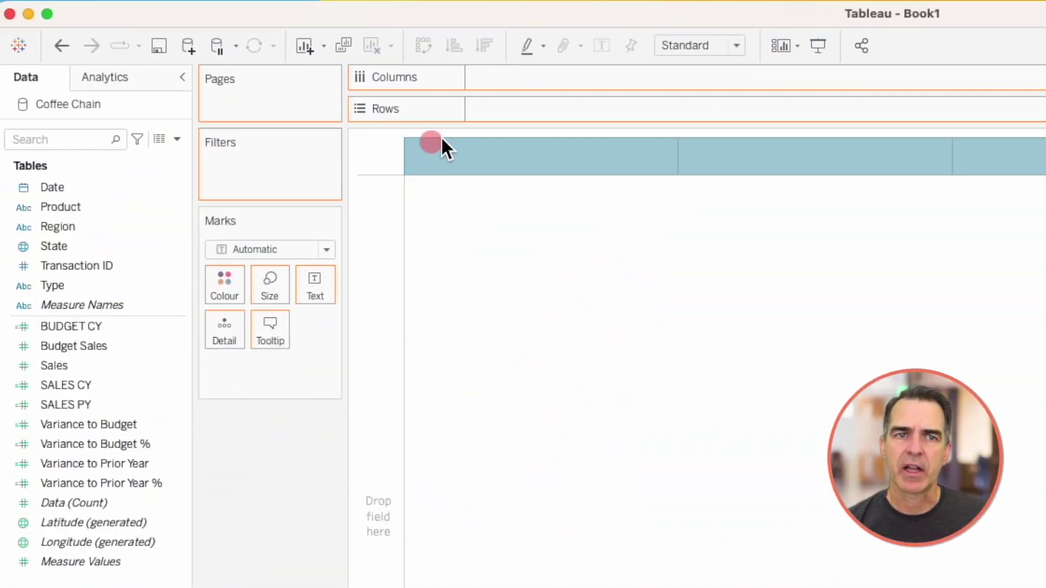
On the BULLET sheet, chart SALES CY on columns by Type on rows and make the rows taller
drag(440, 136, 494, 114)
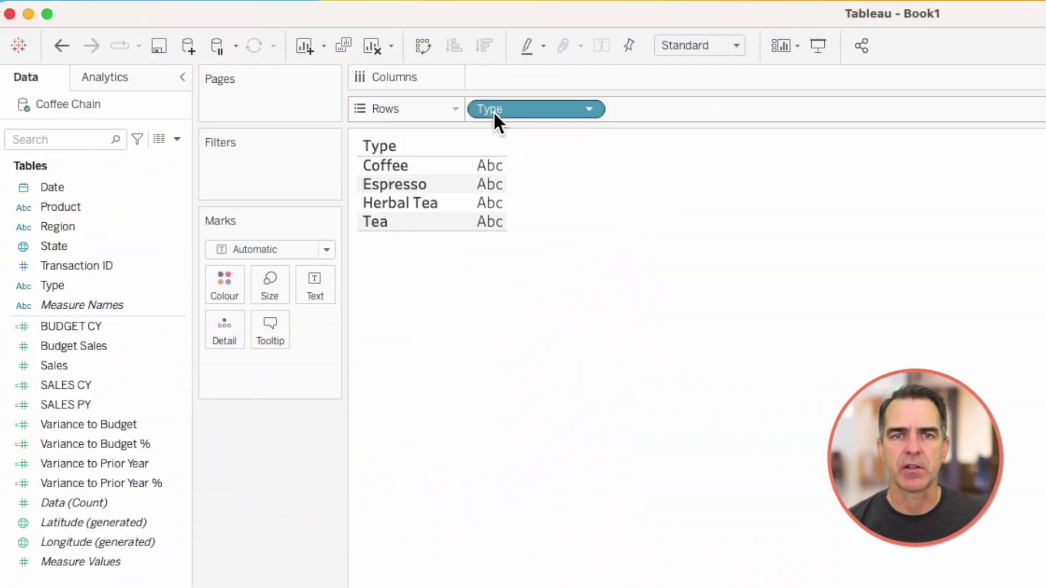
drag(65, 385, 591, 79)
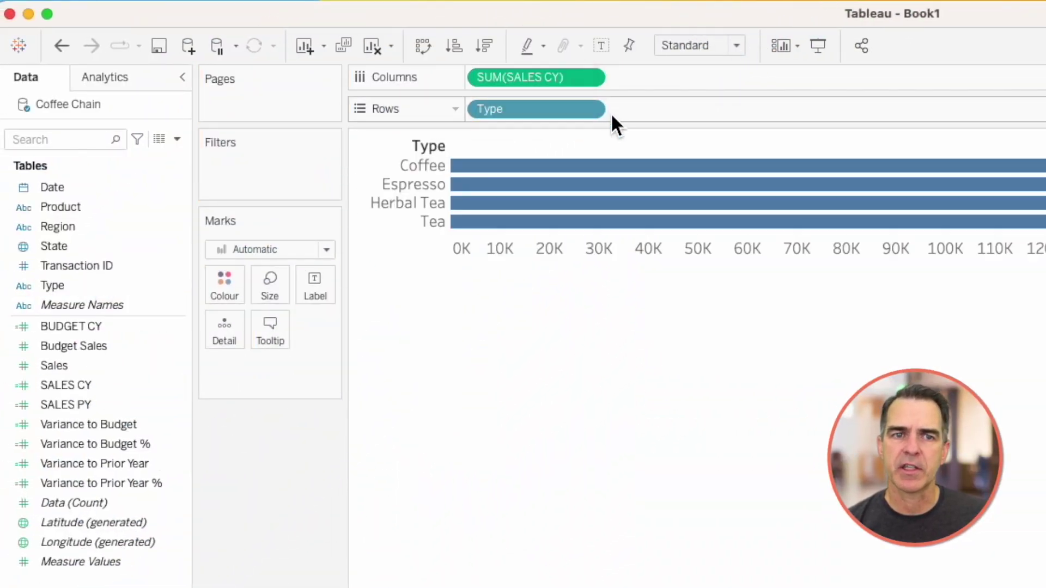
drag(416, 171, 412, 213)
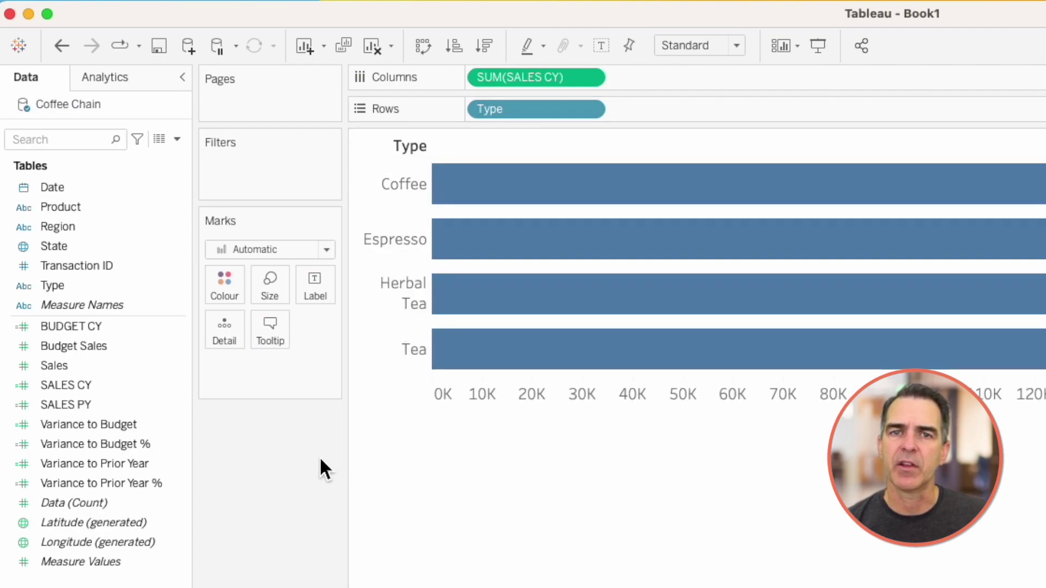
Colour the bars by Measure Names and add SALES PY and BUDGET CY as detail on the marks
drag(89, 305, 233, 284)
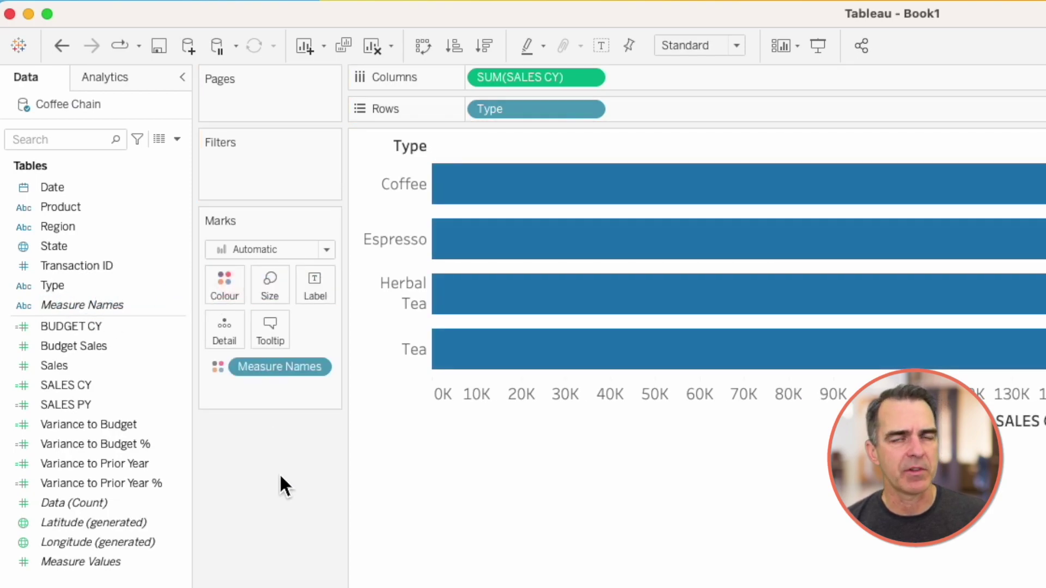
drag(85, 405, 235, 329)
drag(111, 322, 225, 331)
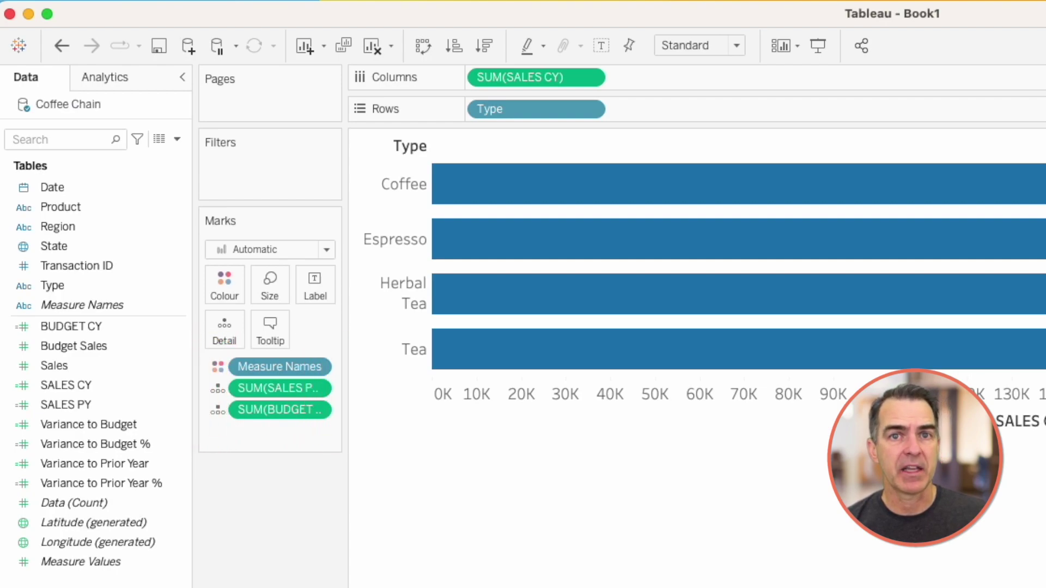
Add a per-cell reference line for SUM(BUDGET CY) with a red line
click(109, 78)
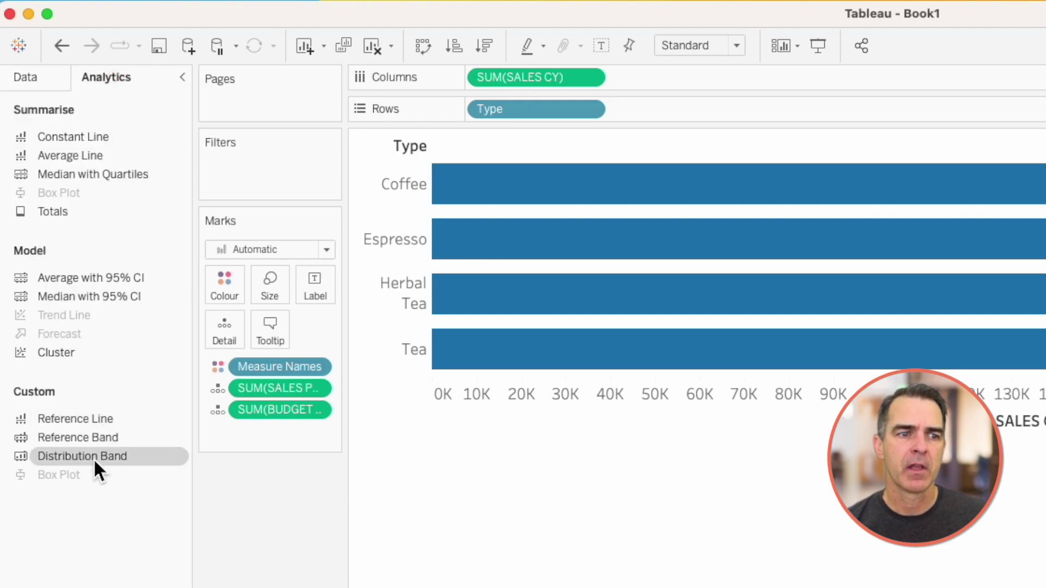
drag(91, 422, 657, 180)
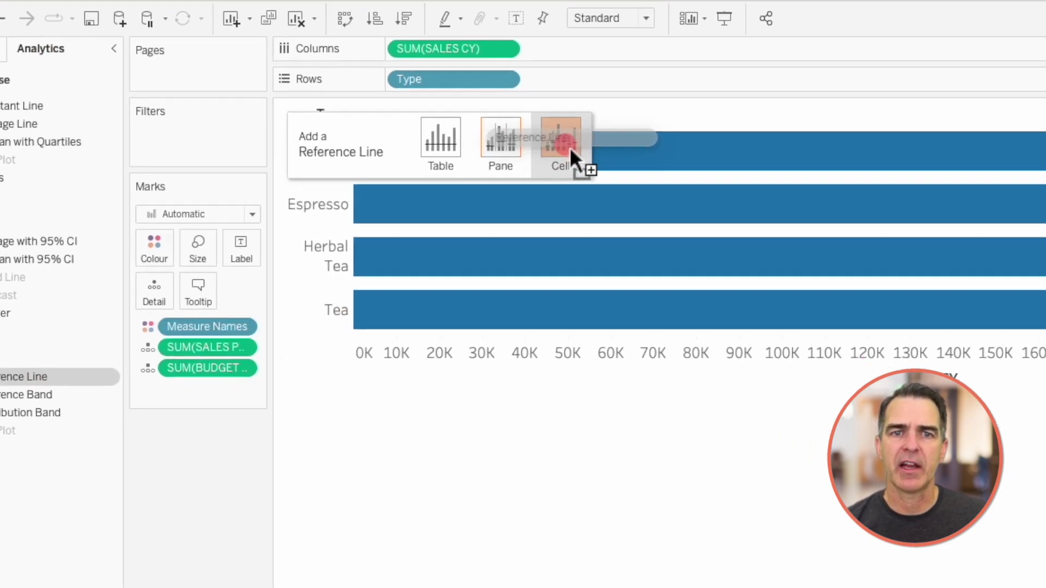
drag(570, 147, 569, 145)
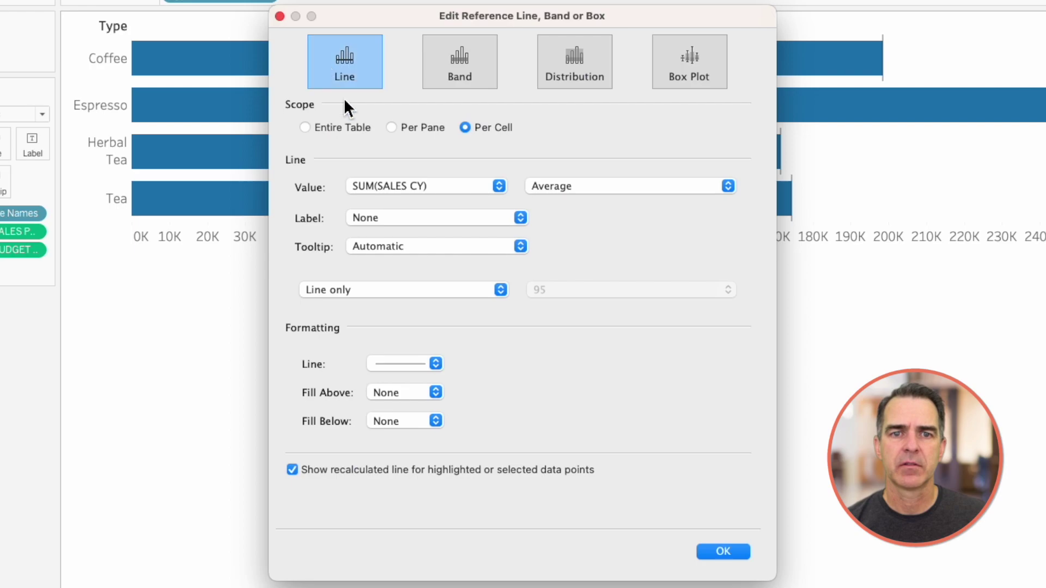
click(385, 186)
click(384, 171)
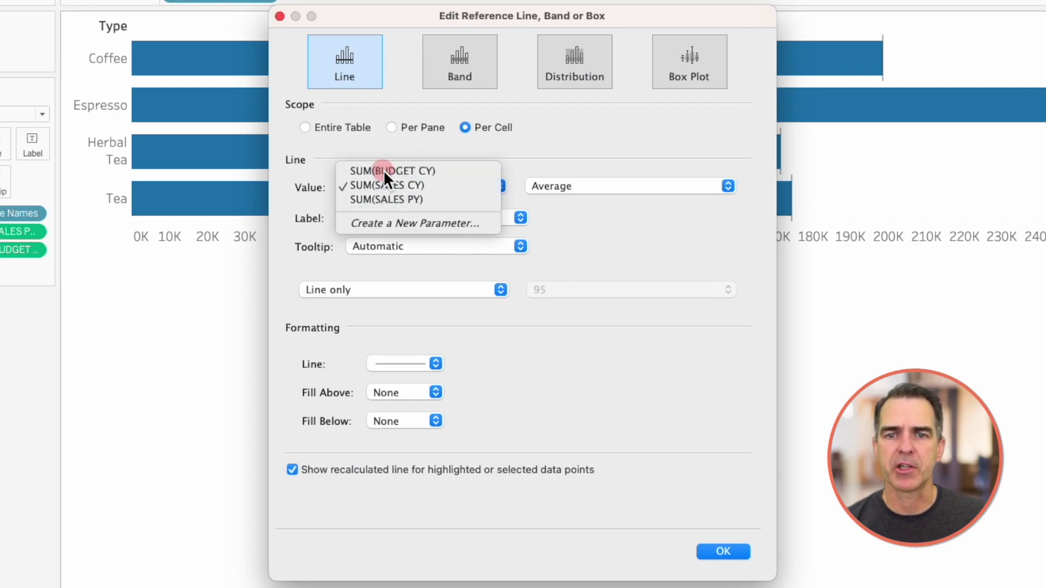
click(404, 364)
click(373, 568)
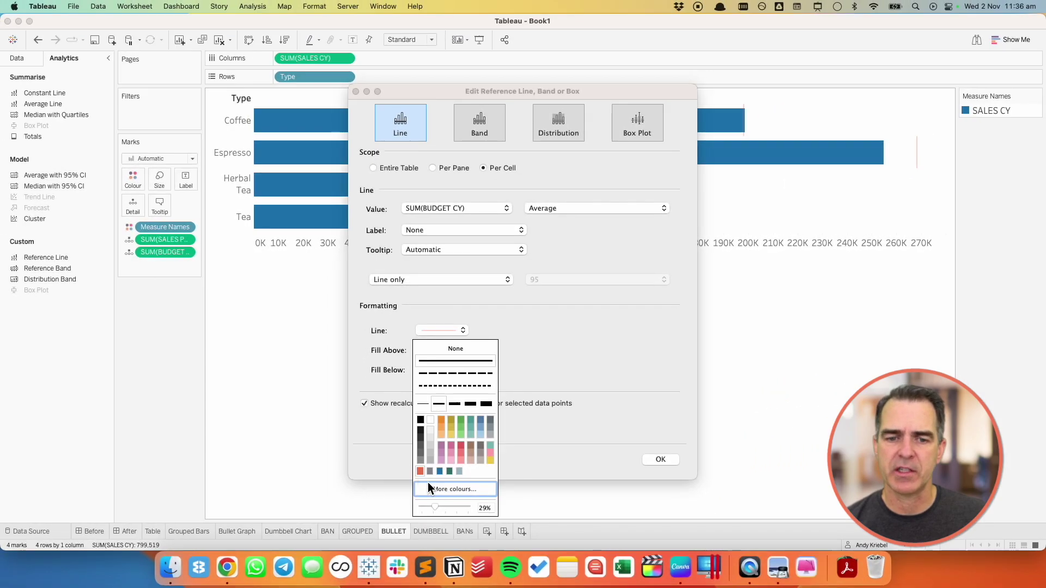
click(660, 459)
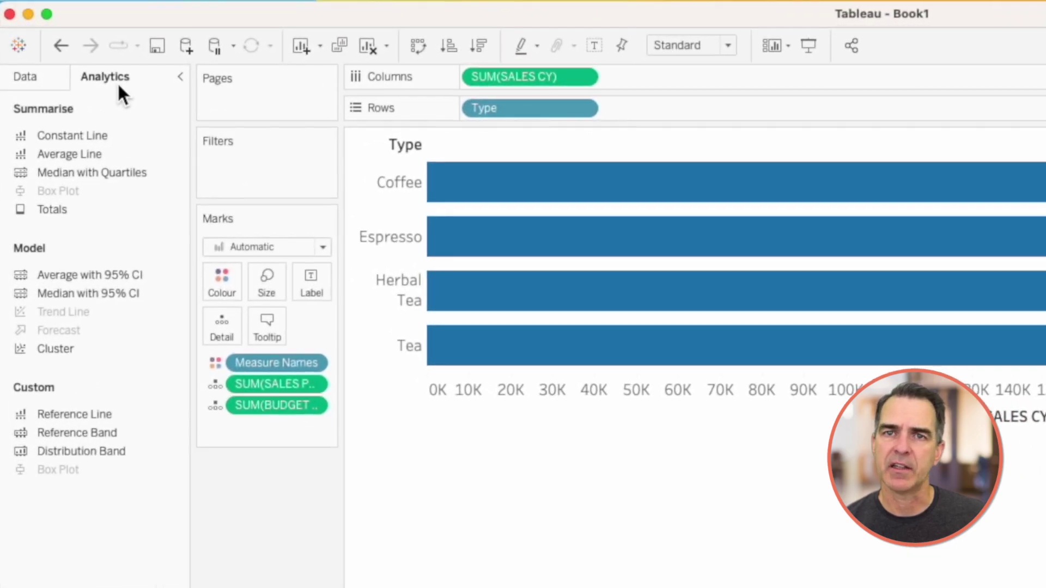
Add a second per-cell reference line for SUM(SALES PY) with a grey line
drag(77, 414, 639, 172)
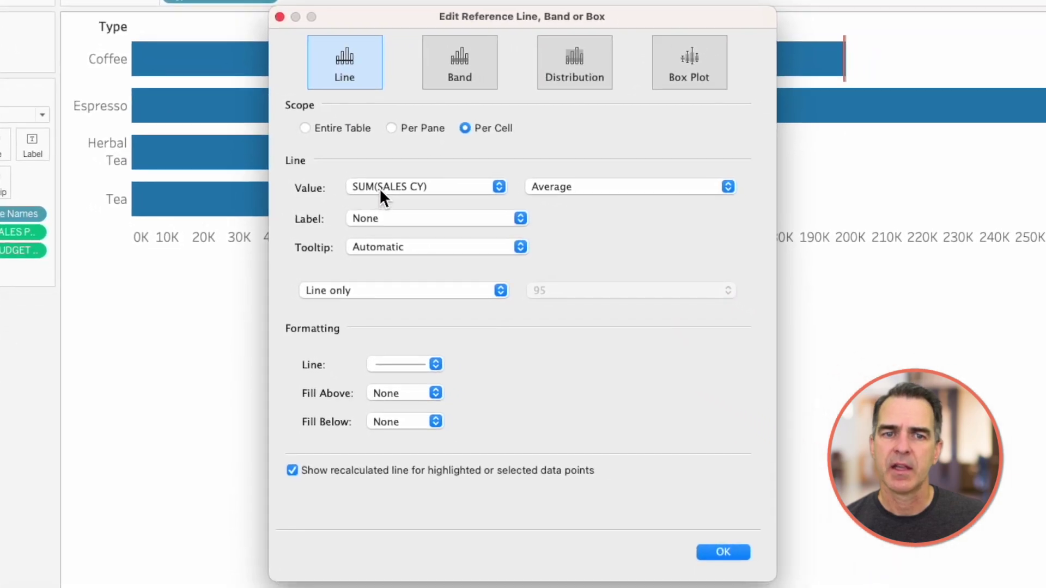
click(611, 288)
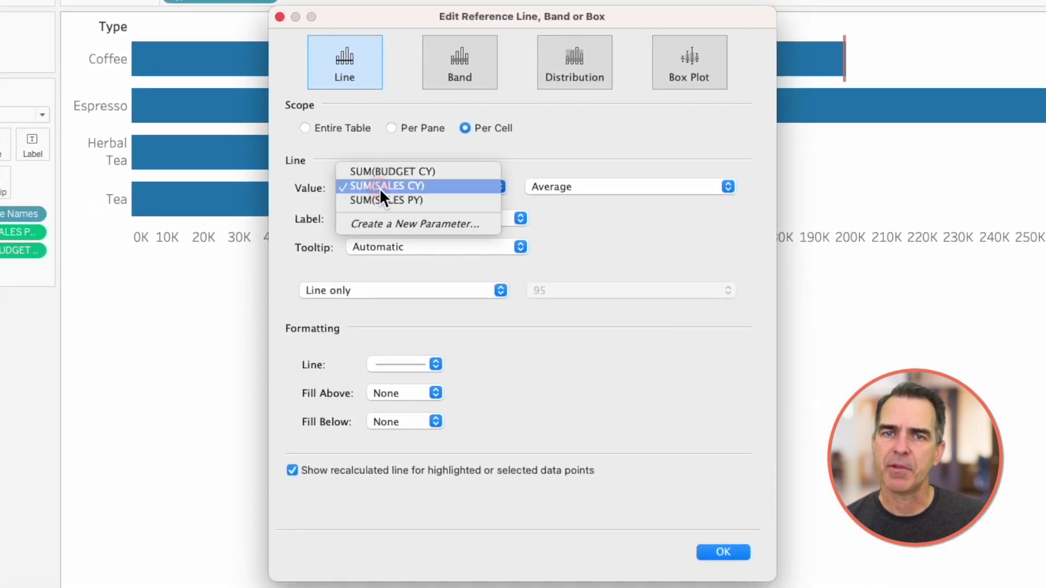
click(379, 203)
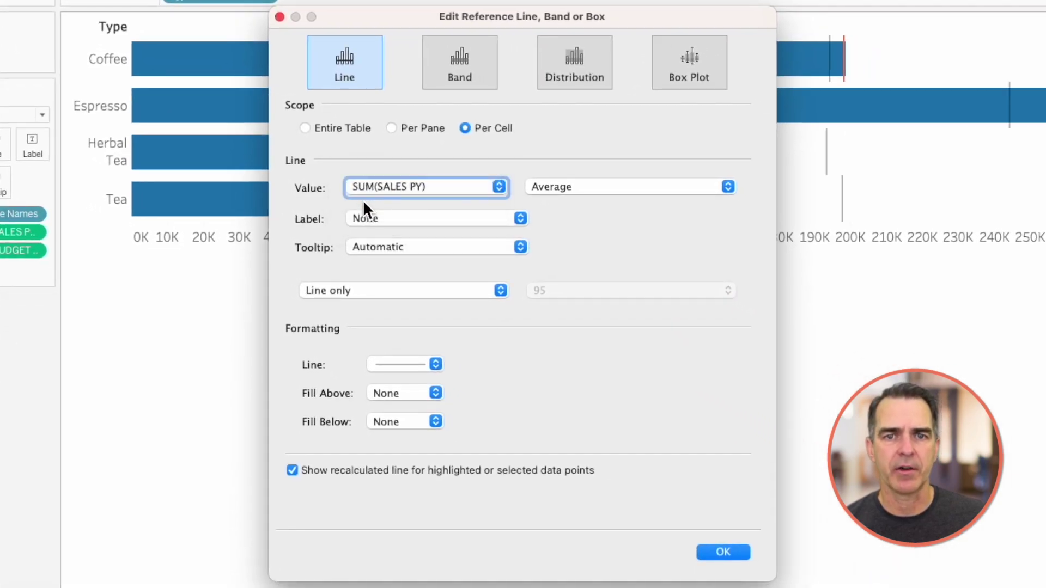
click(389, 366)
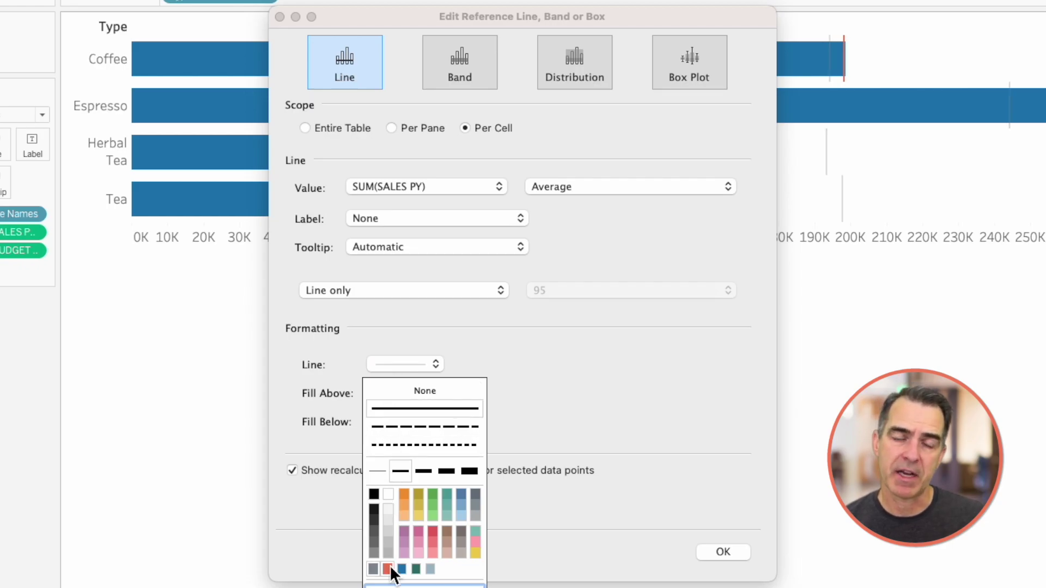
click(723, 552)
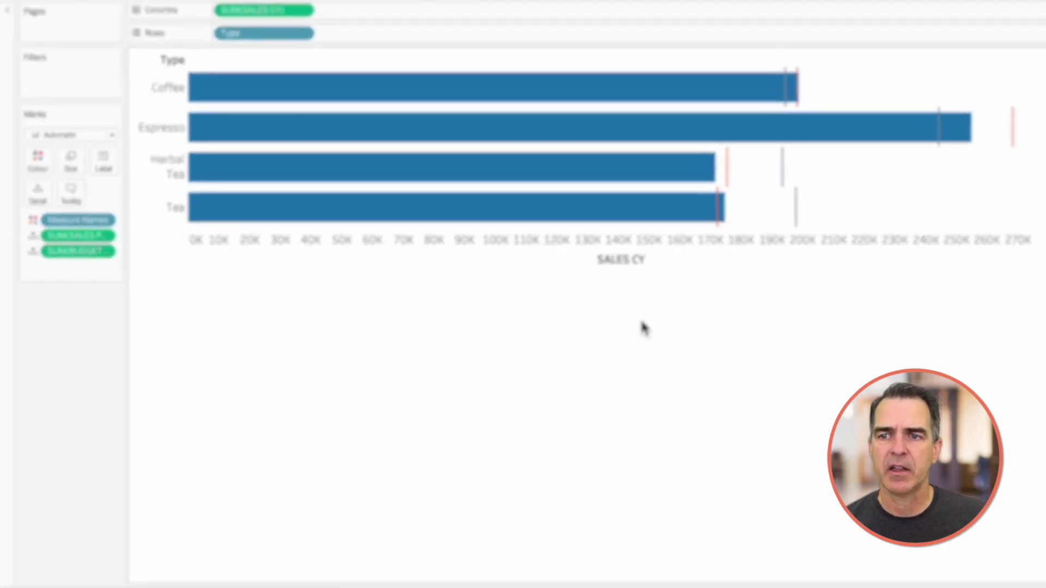
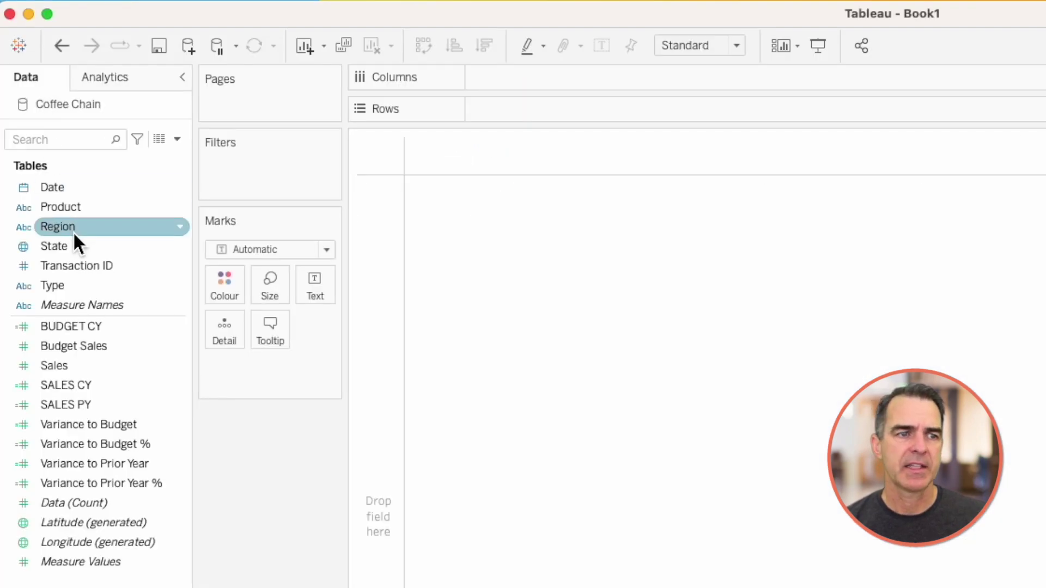
On the empty sheet, chart SALES CY by Region as rows and combine SALES PY on the same axis
drag(73, 229, 472, 112)
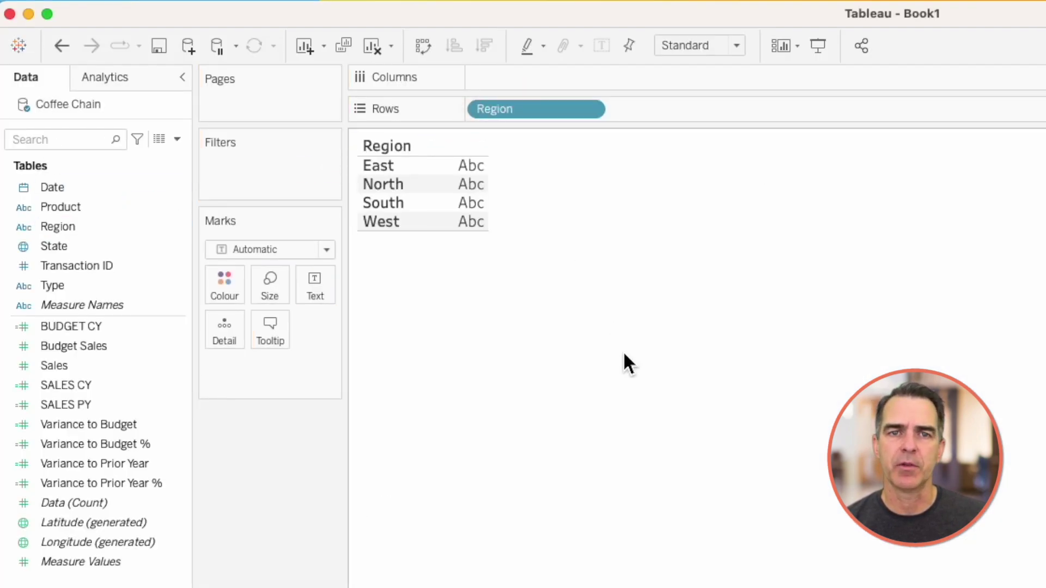
click(83, 403)
drag(83, 403, 517, 84)
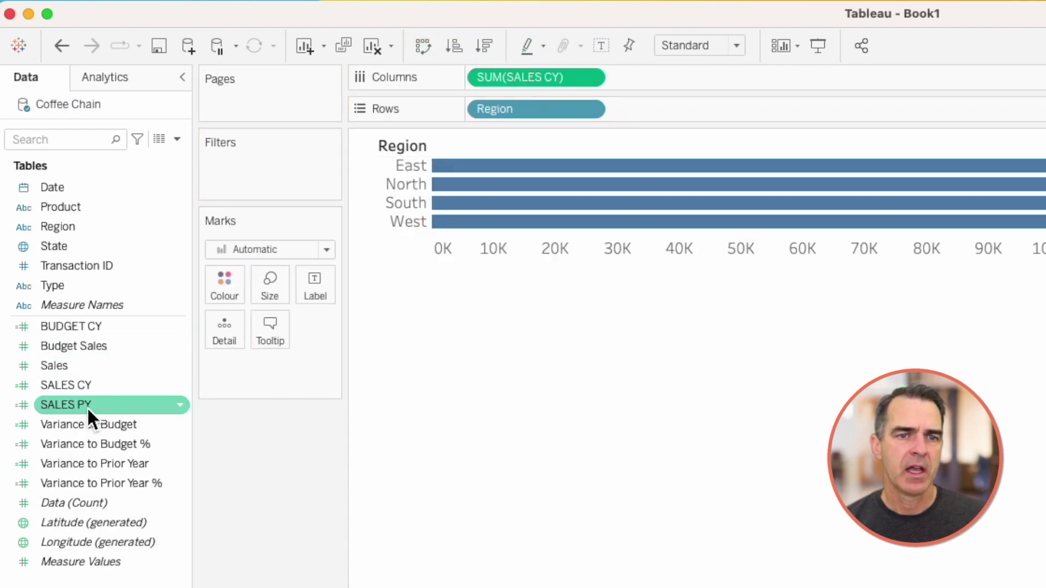
drag(87, 406, 754, 266)
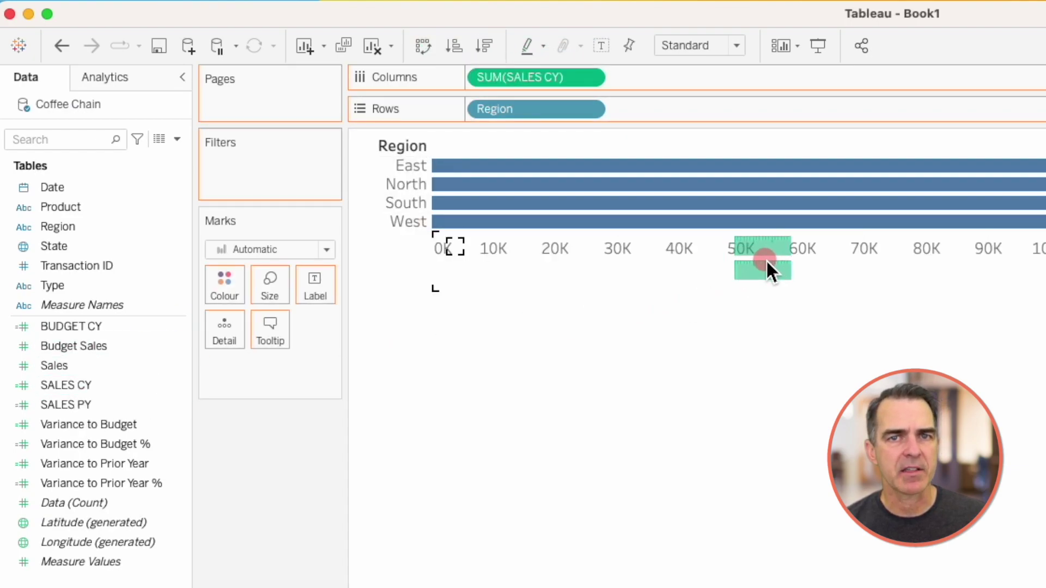
drag(766, 260, 766, 260)
Add BUDGET CY below SALES PY in the measure values and change the mark type to Circle
click(106, 328)
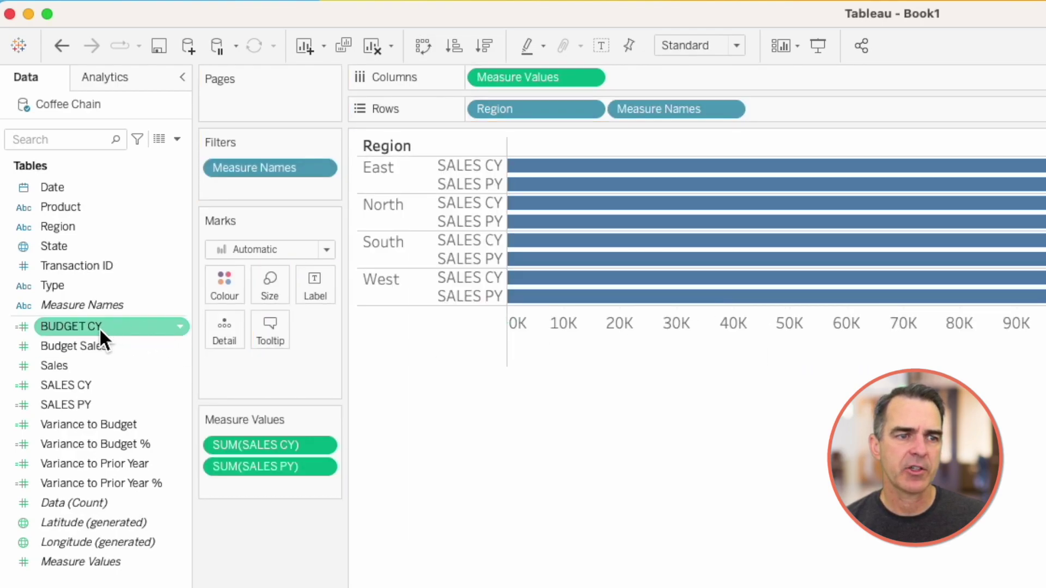
drag(99, 328, 262, 490)
click(255, 248)
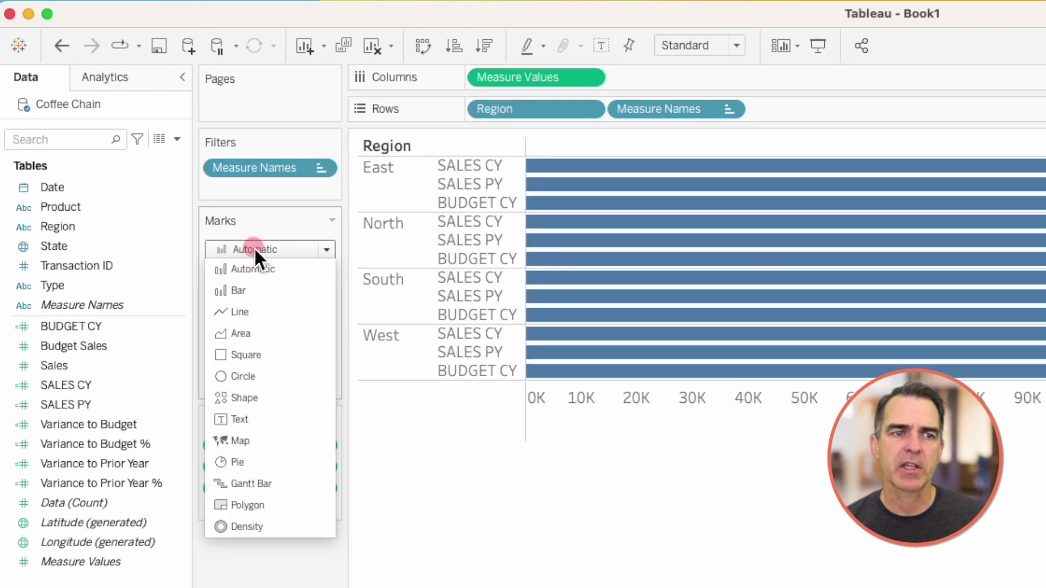
click(243, 376)
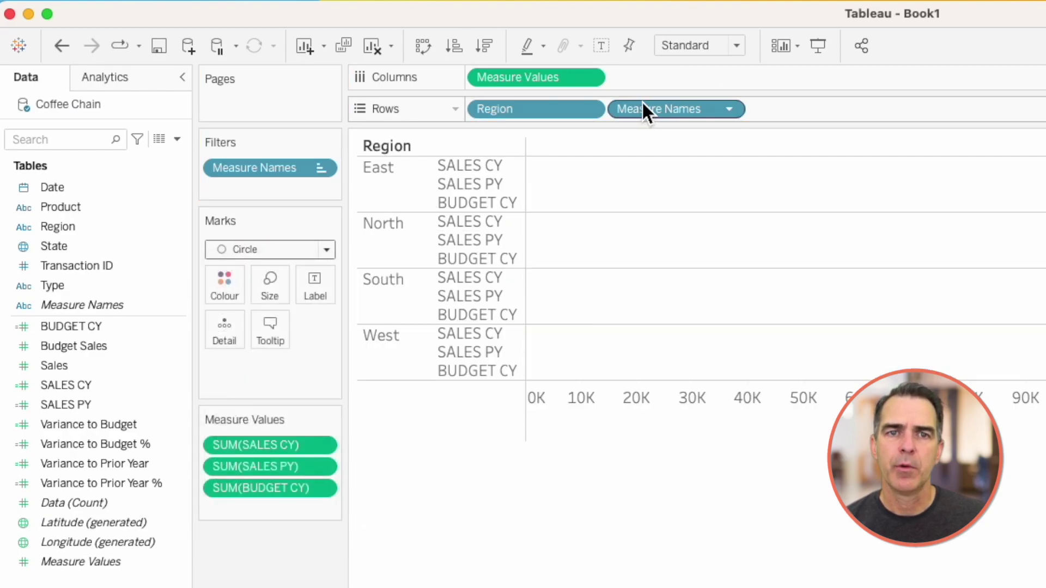
Colour the marks by Measure Names instead of splitting rows by it, and duplicate Measure Values on Columns
drag(647, 107, 218, 272)
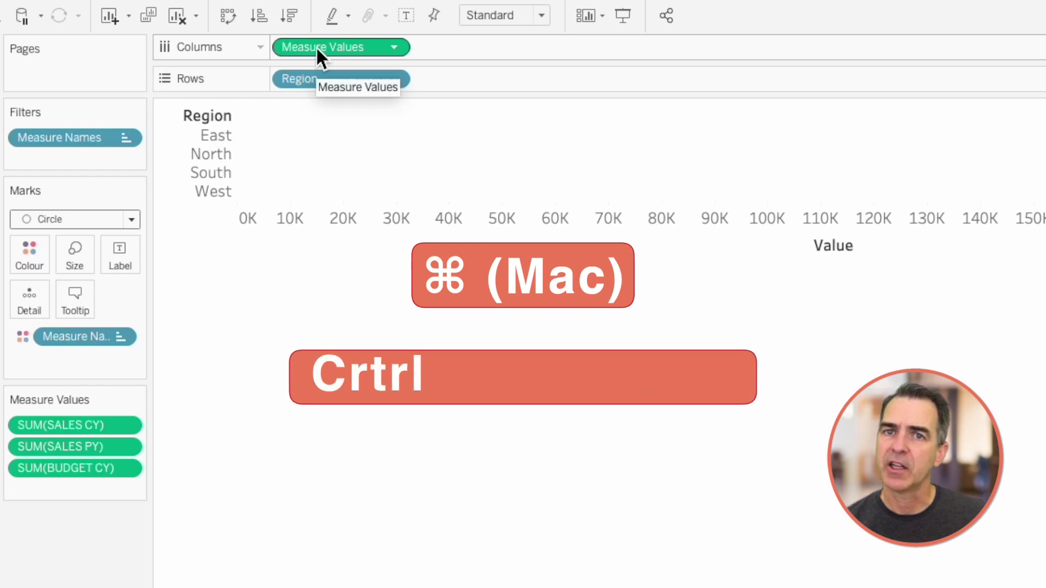
drag(316, 47, 464, 50)
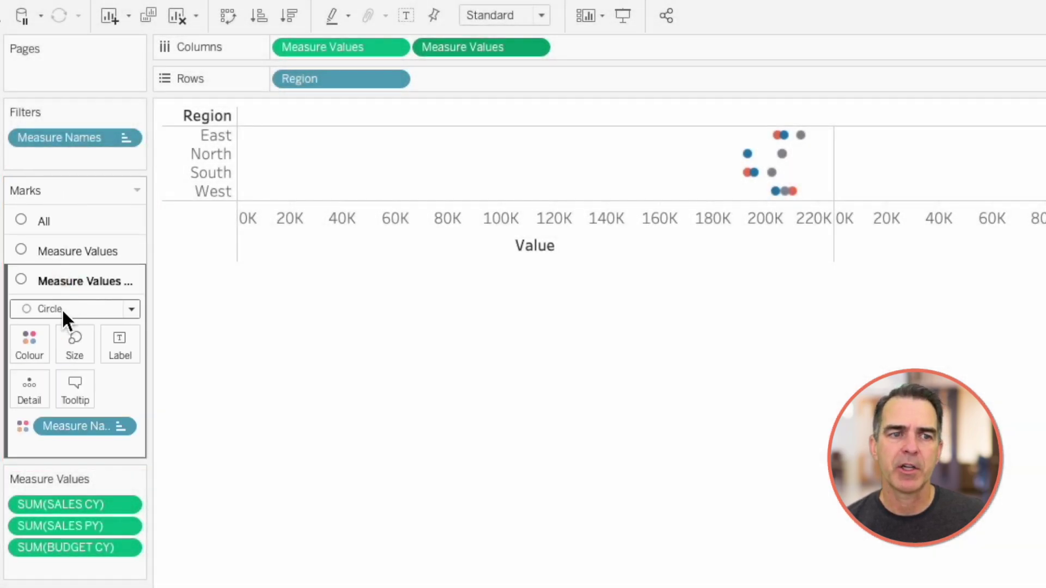
Change the second Measure Values marks to Line and assign their Measure Names to Path
click(61, 308)
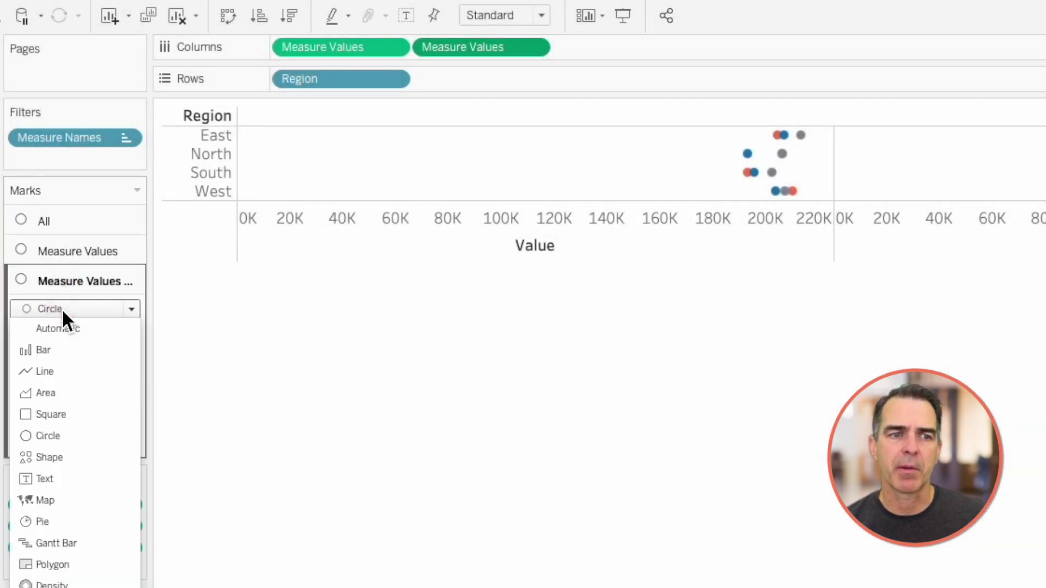
click(60, 370)
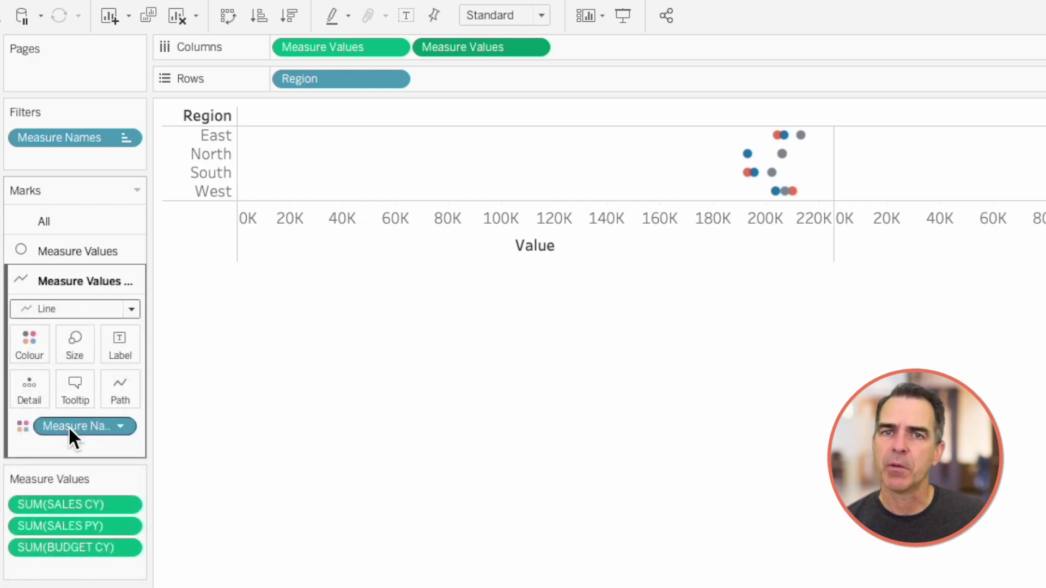
drag(67, 426, 118, 390)
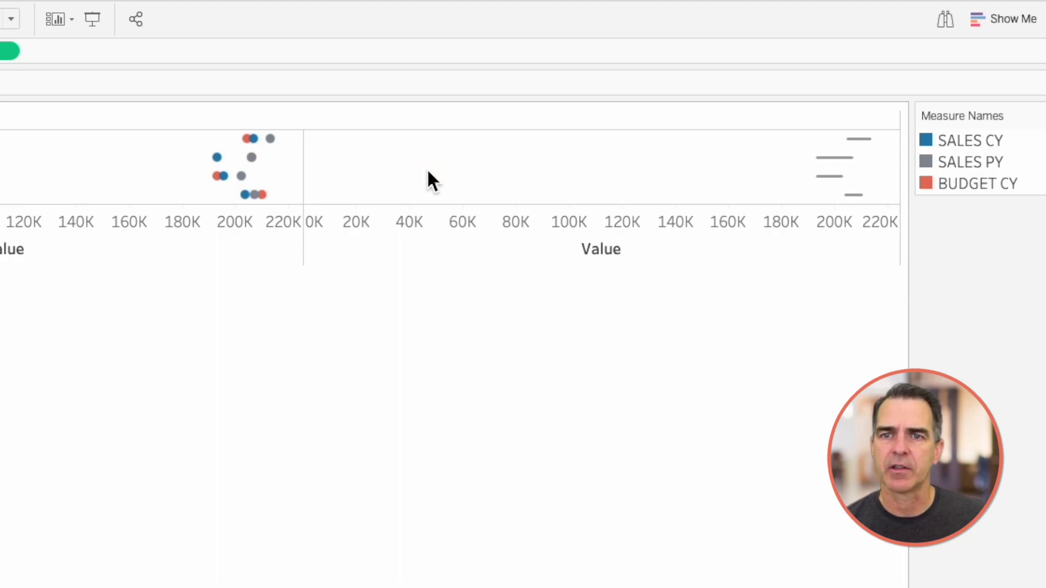
Combine the two Value axes into a synchronised dual axis with the circles in front of the lines
right_click(429, 232)
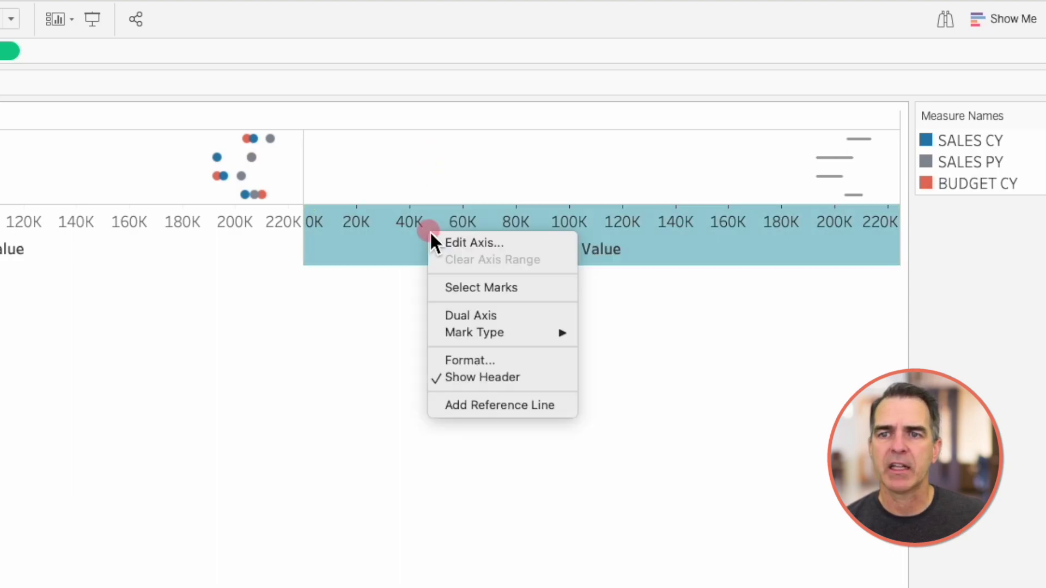
click(460, 315)
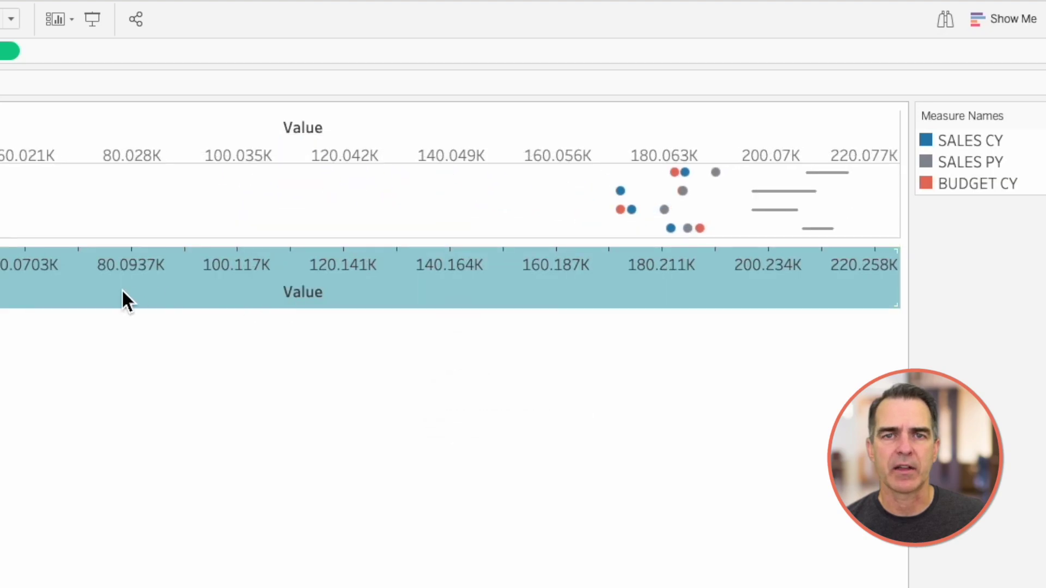
right_click(67, 275)
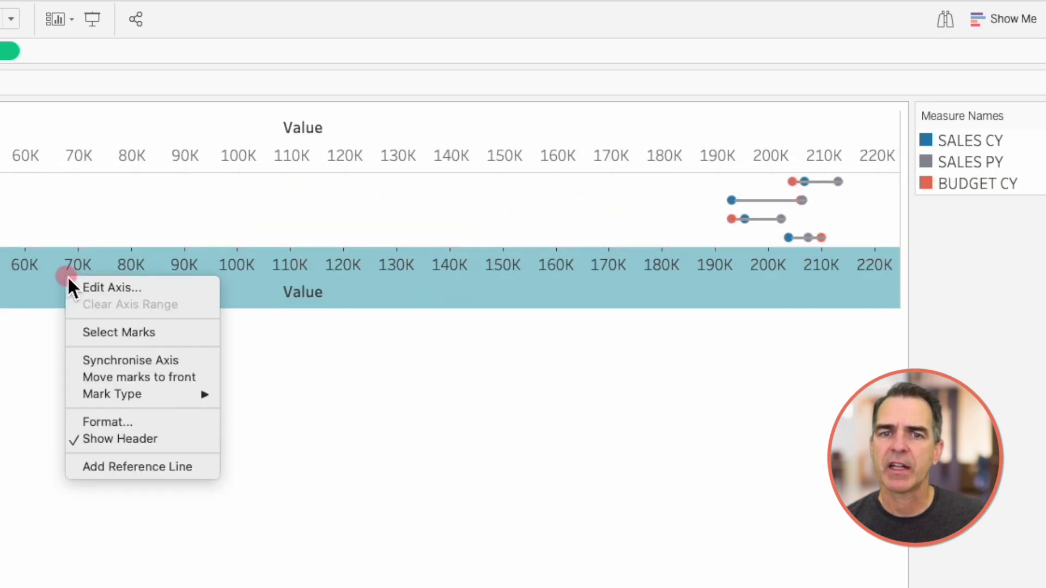
click(110, 361)
right_click(102, 268)
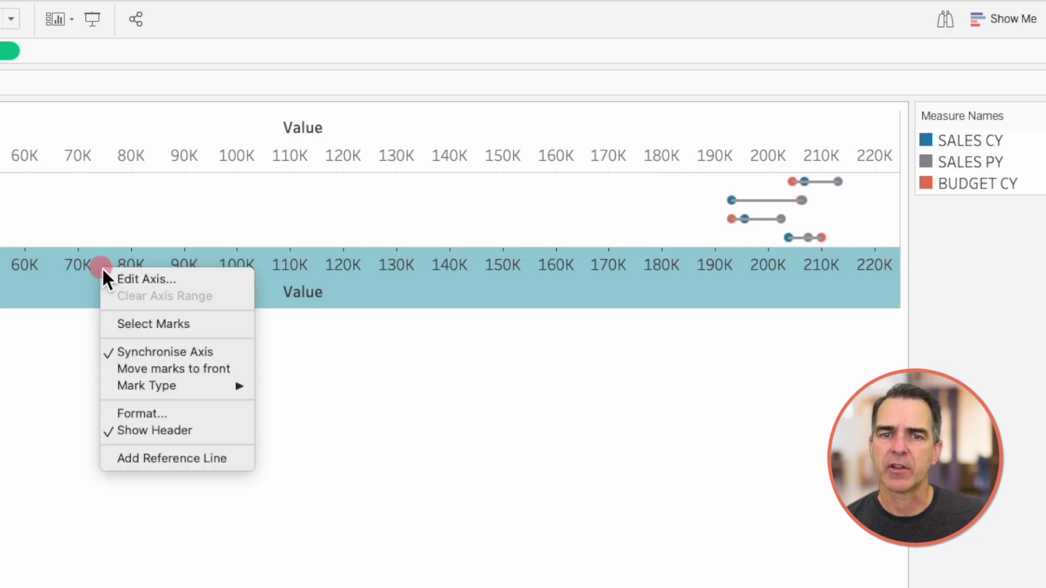
click(158, 369)
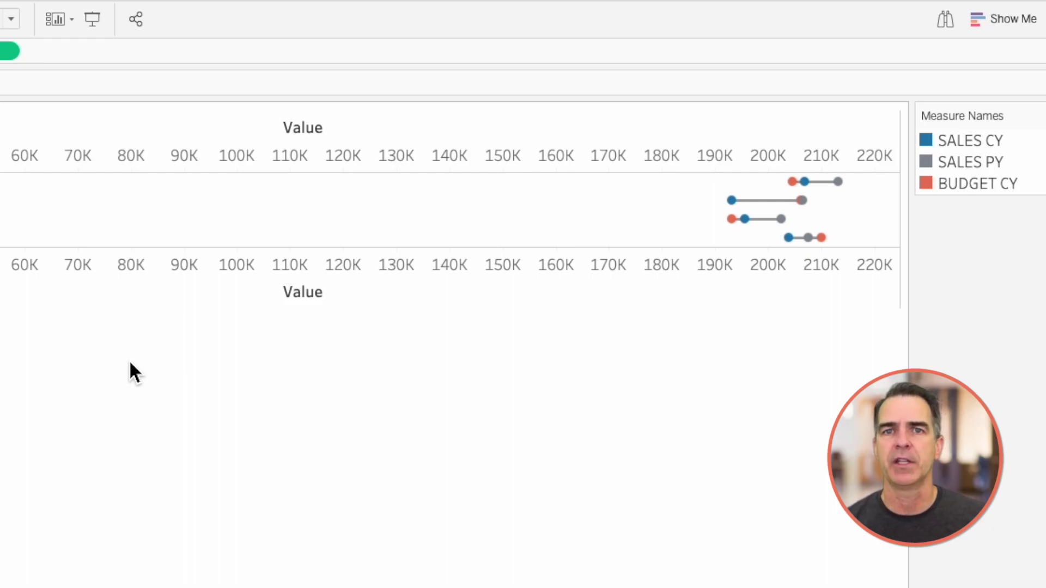
Exclude zero from the range of the Value axis
right_click(87, 281)
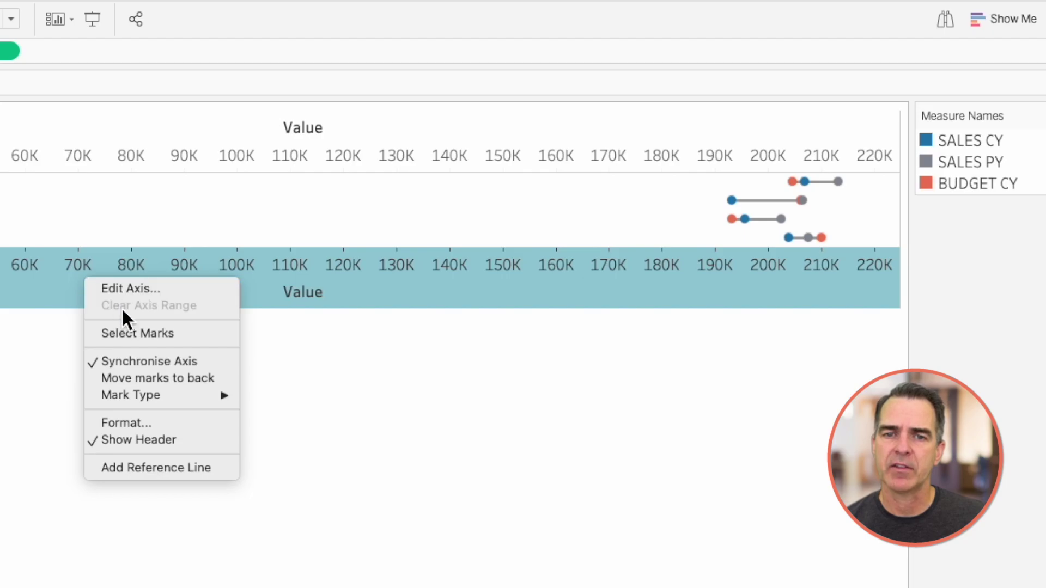
click(112, 291)
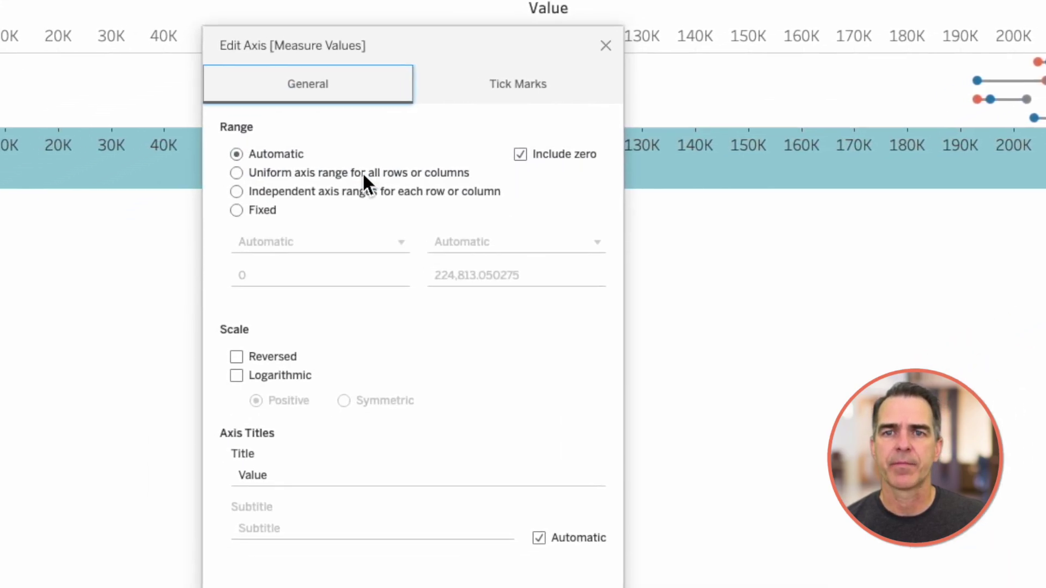
click(604, 115)
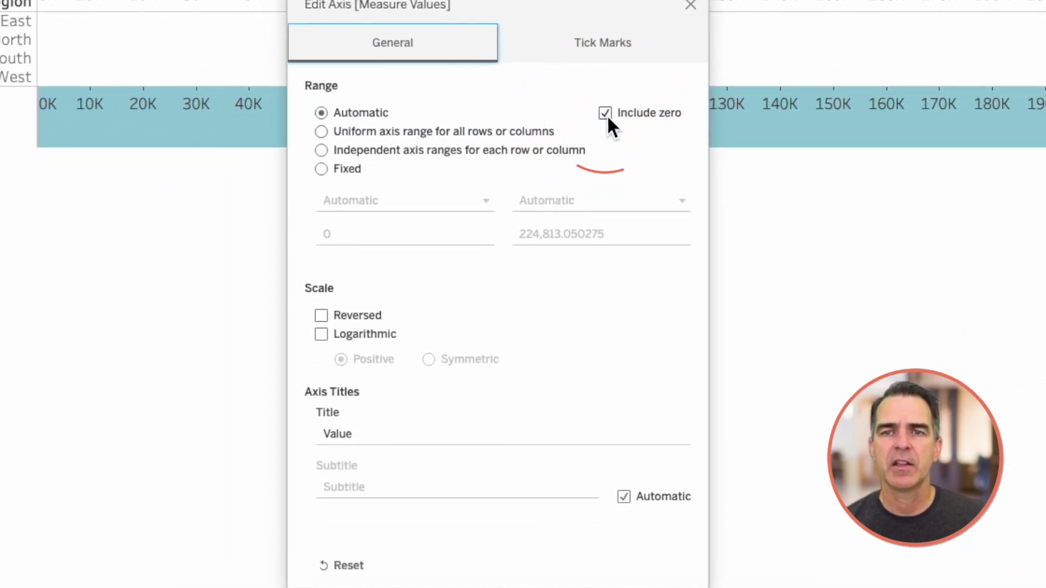
click(691, 5)
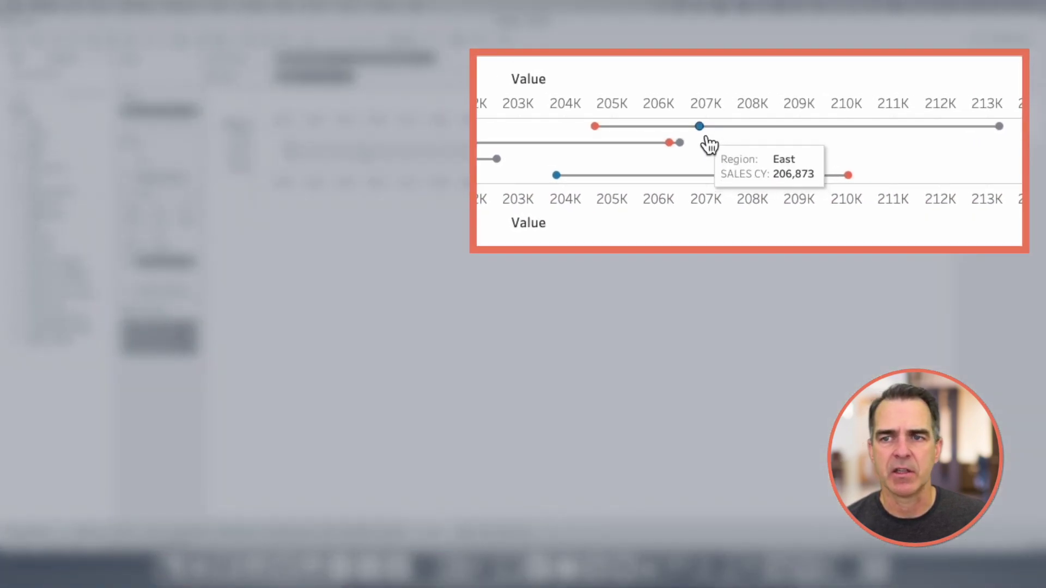
Inspect the East region's SALES CY, BUDGET CY and SALES PY marks on the dumbbell chart
click(707, 135)
click(595, 127)
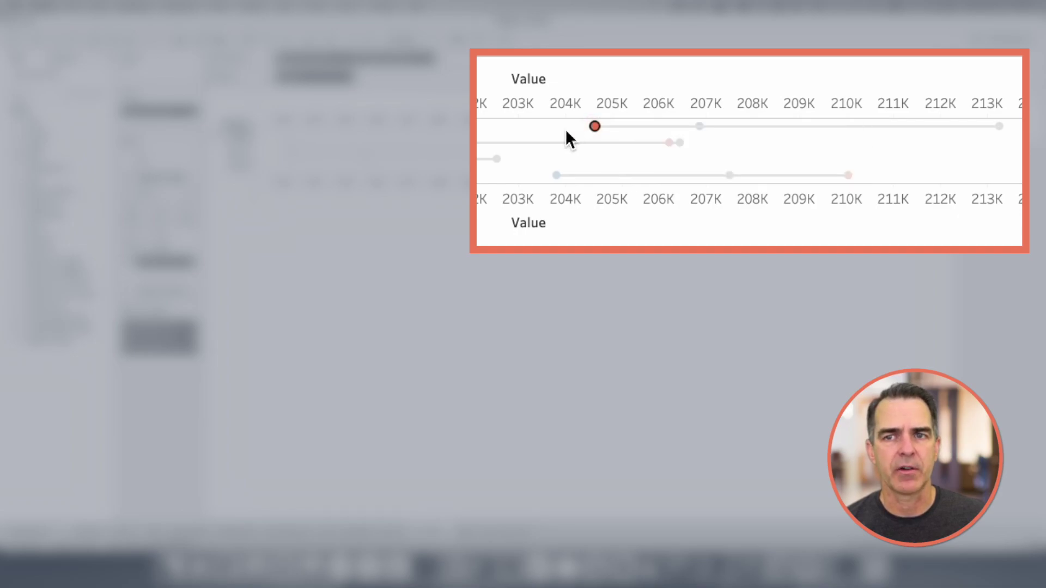
click(999, 128)
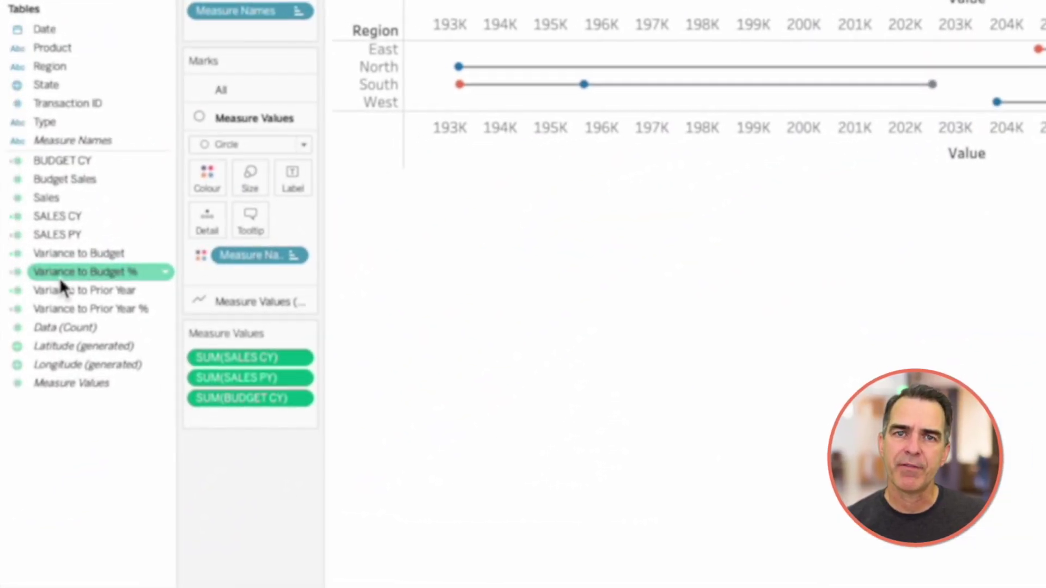
Review the formula of the Variance to Budget % calculated field and close it unchanged
right_click(61, 275)
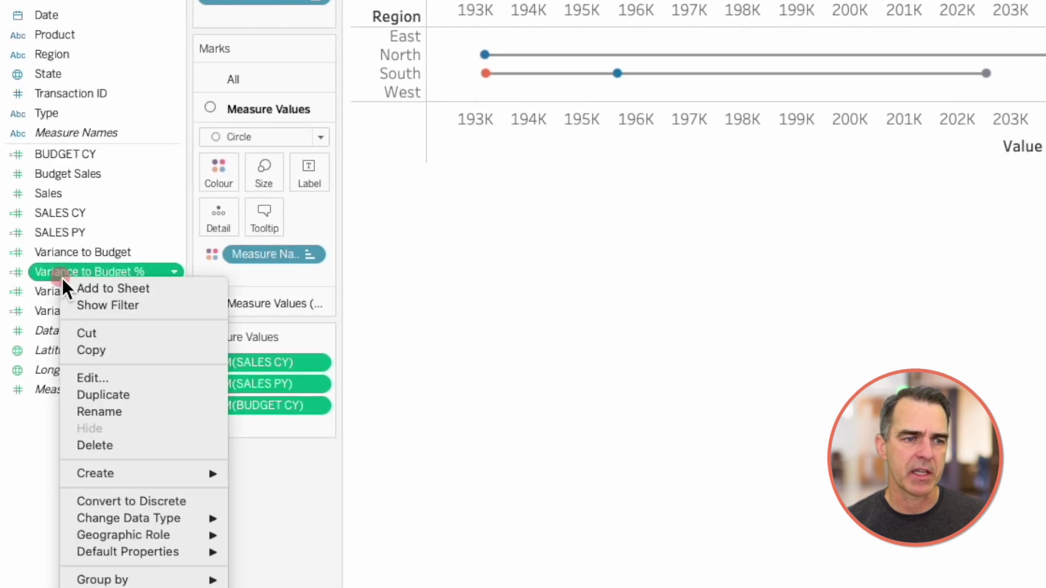
click(87, 375)
drag(233, 132, 486, 132)
click(409, 176)
click(444, 198)
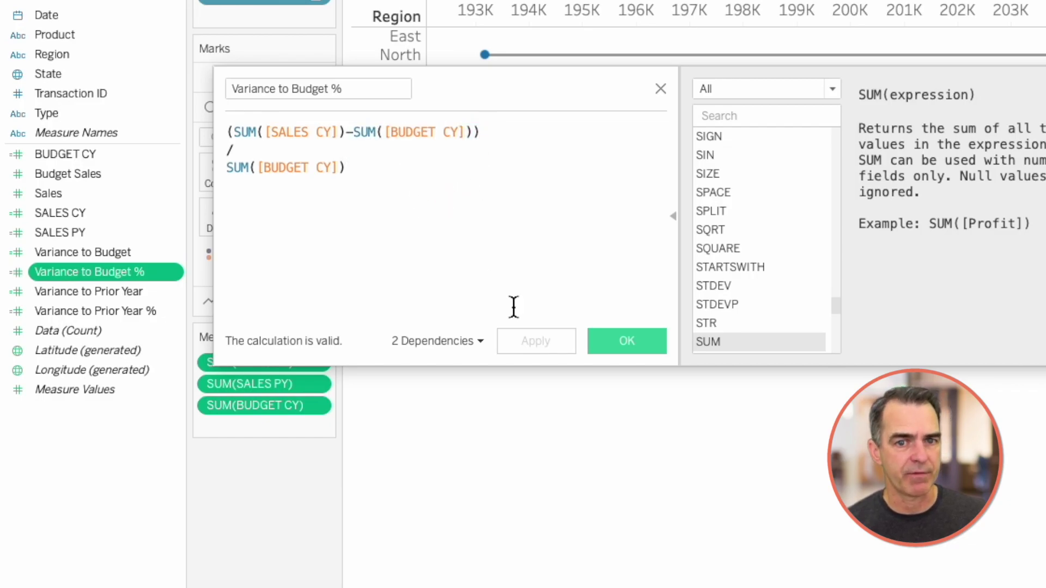
click(603, 344)
Review the formula of the Variance to Prior Year % calculated field and close it unchanged
right_click(107, 312)
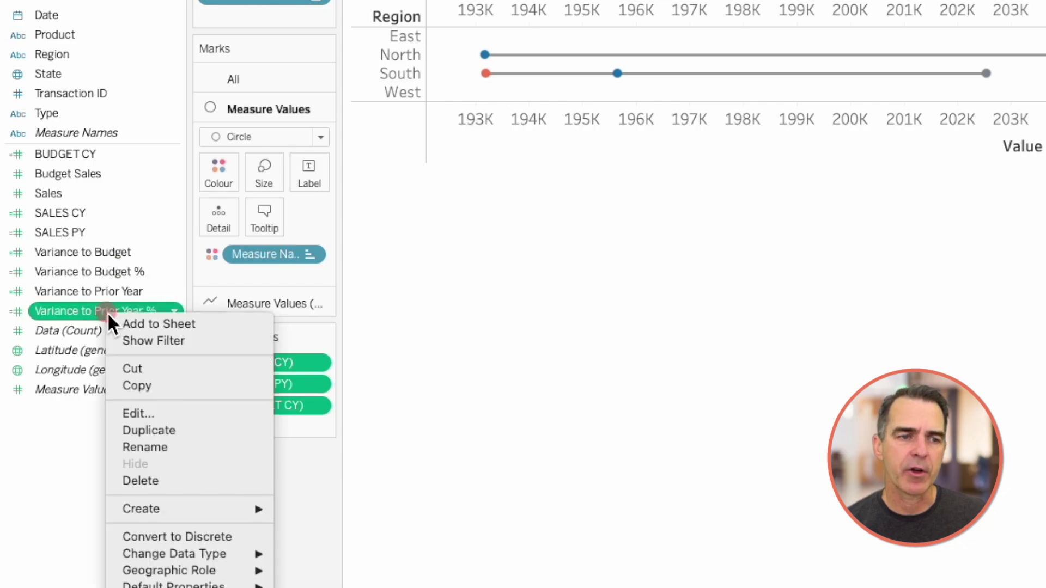
click(165, 410)
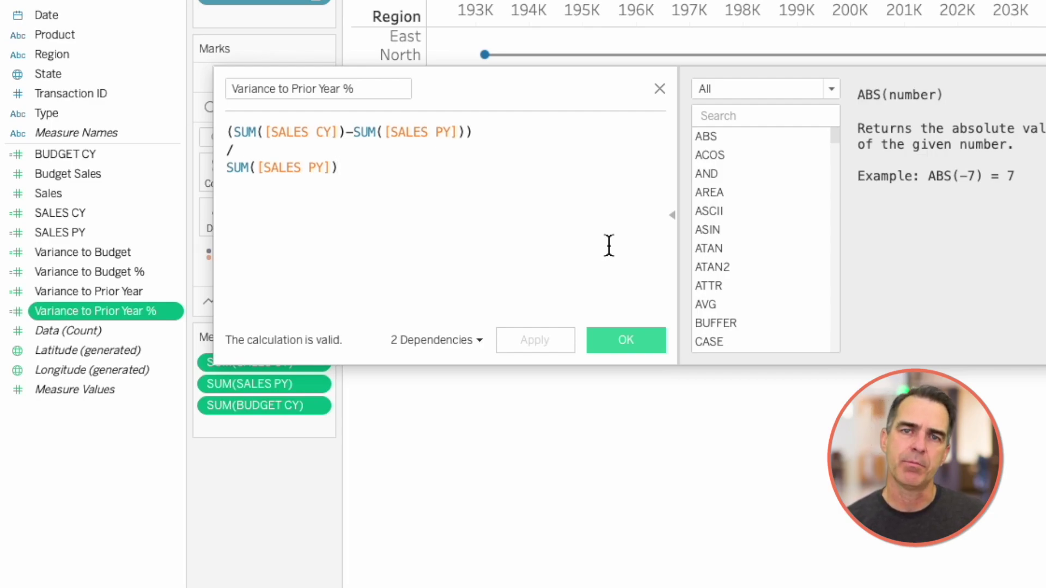
click(626, 340)
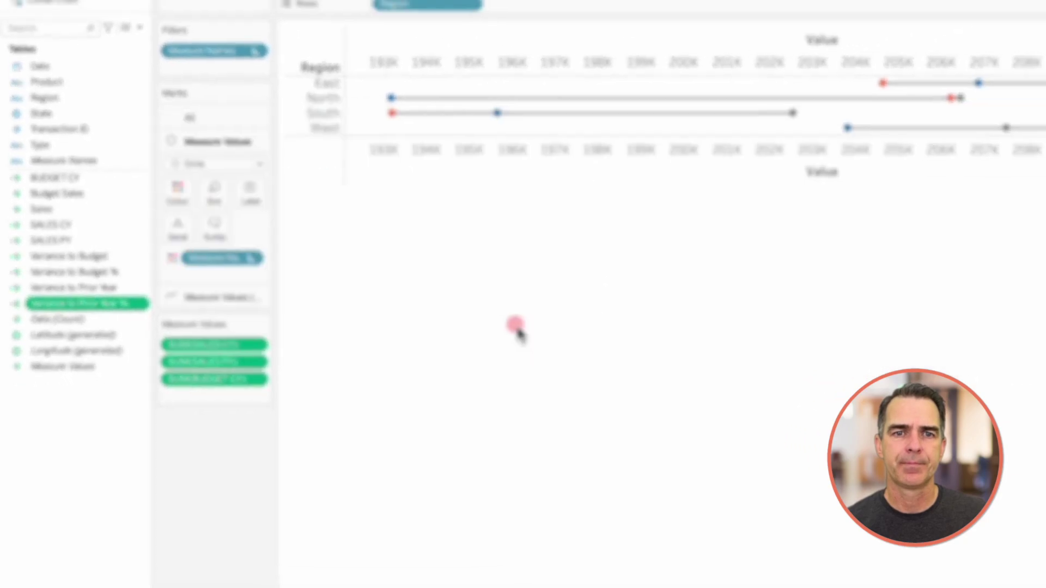
On a new worksheet, show SALES CY as text
click(464, 532)
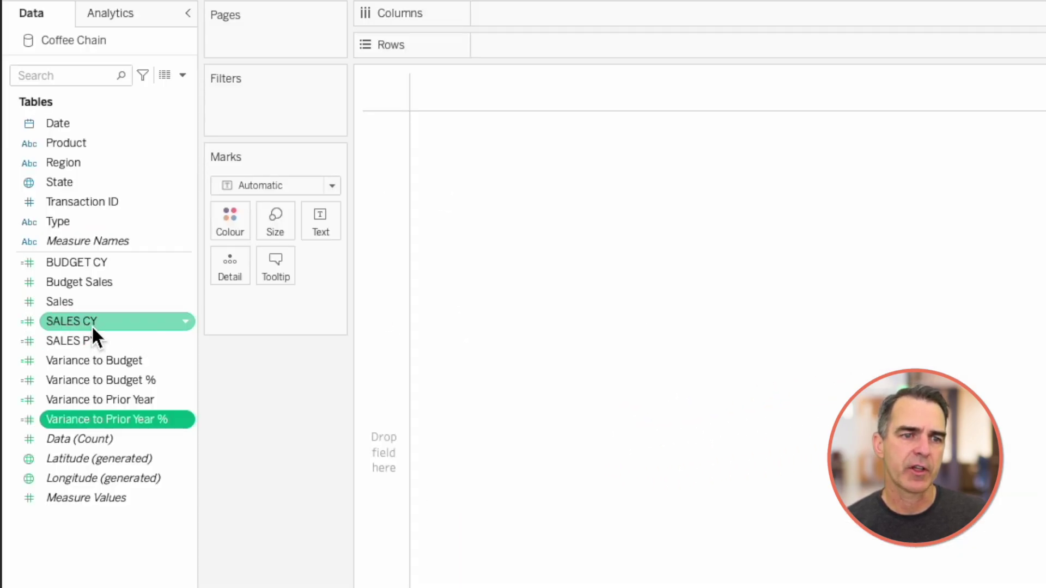
drag(53, 239, 194, 185)
mouse_move(402, 102)
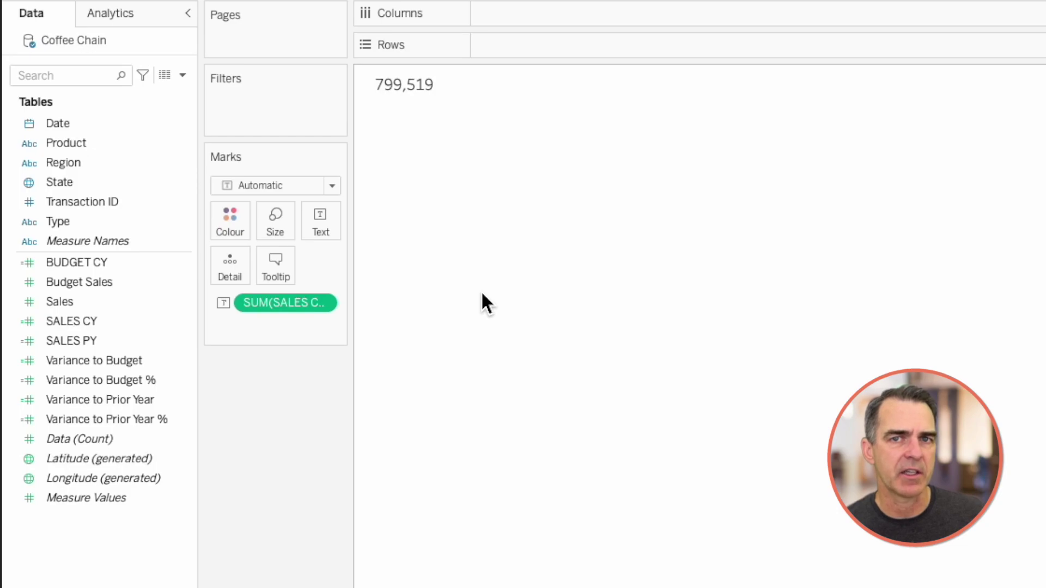
Add Variance to Budget % and Variance to Prior Year % together to the text marks
click(86, 326)
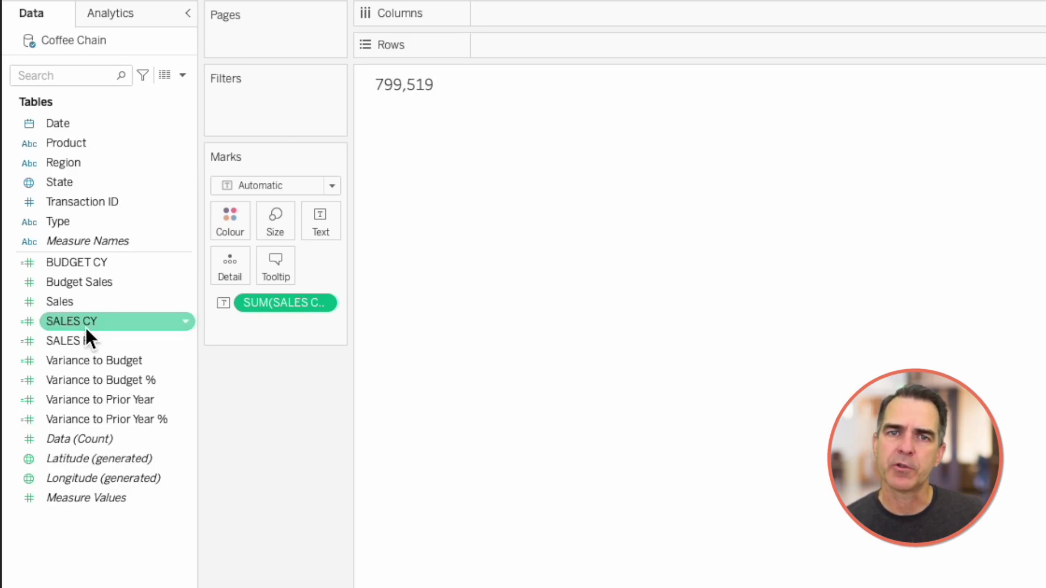
click(107, 385)
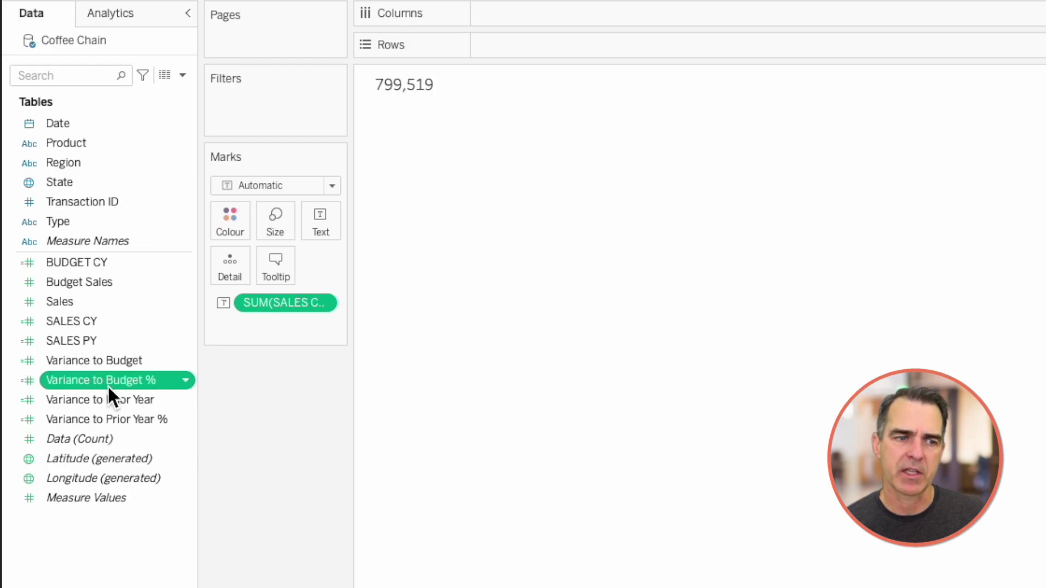
super+click(102, 423)
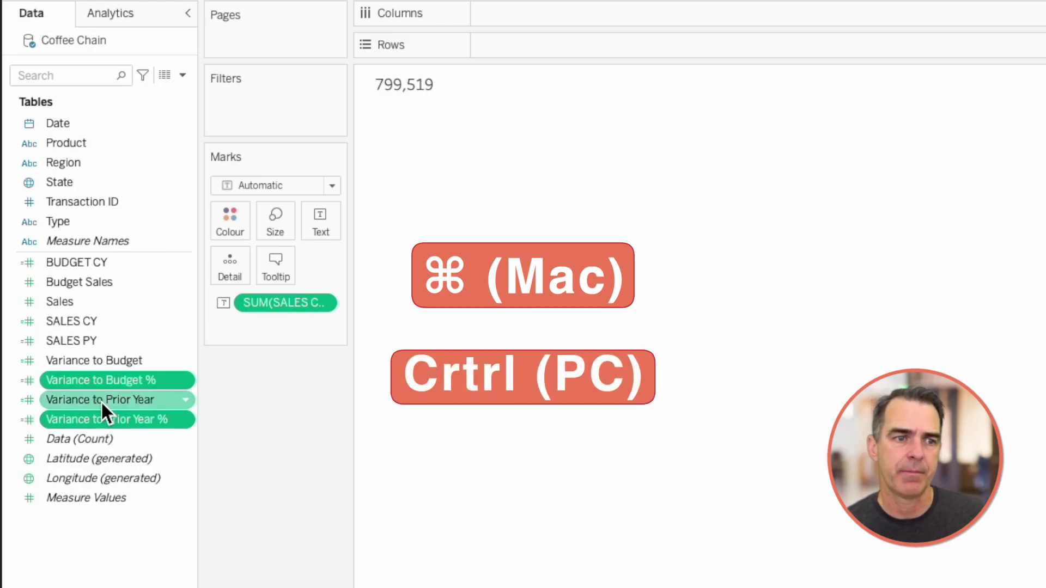
drag(105, 381, 318, 220)
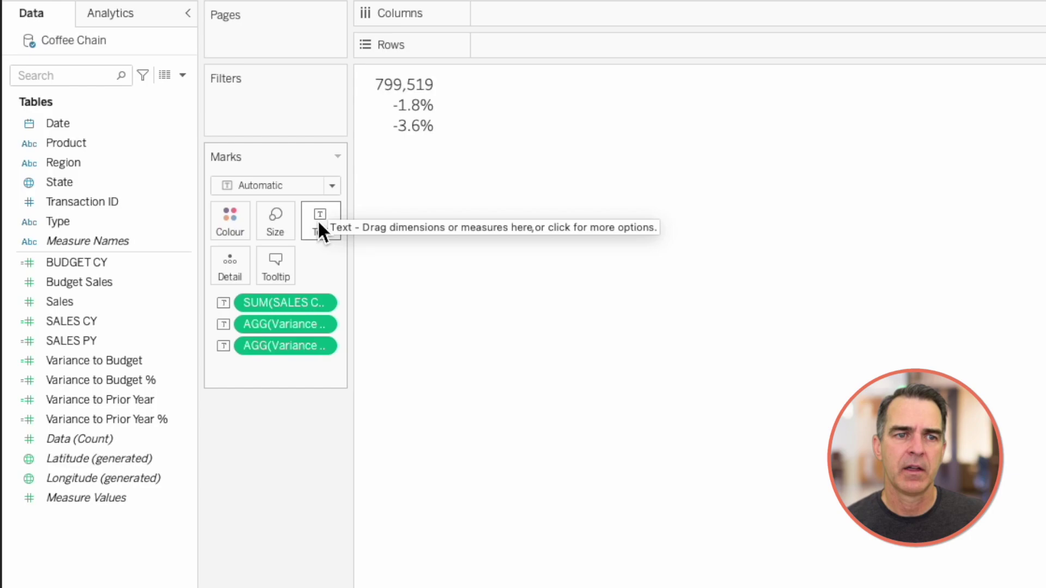
In the text label, move SUM(SALES CY) to its own line above the two variance fields
click(319, 225)
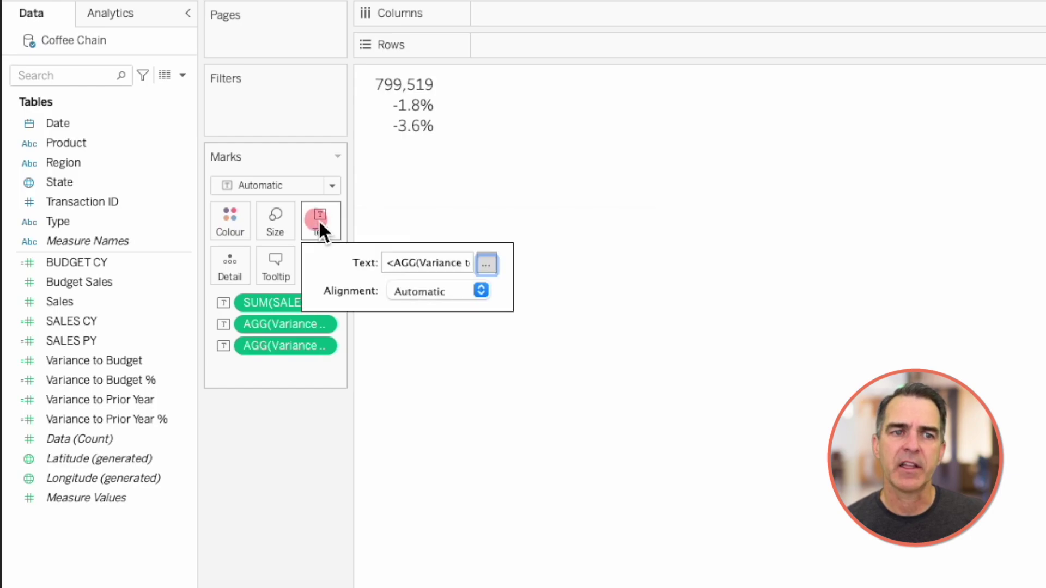
click(492, 266)
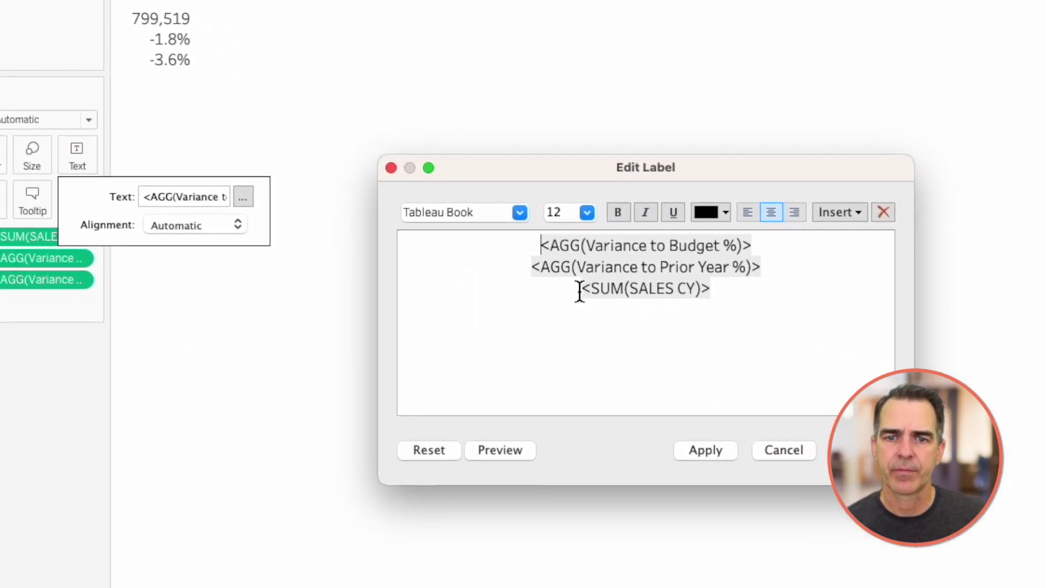
drag(823, 356, 1043, 363)
key(super+c)
key(BackSpace)
key(Left)
key(Left)
key(Left)
key(super+v)
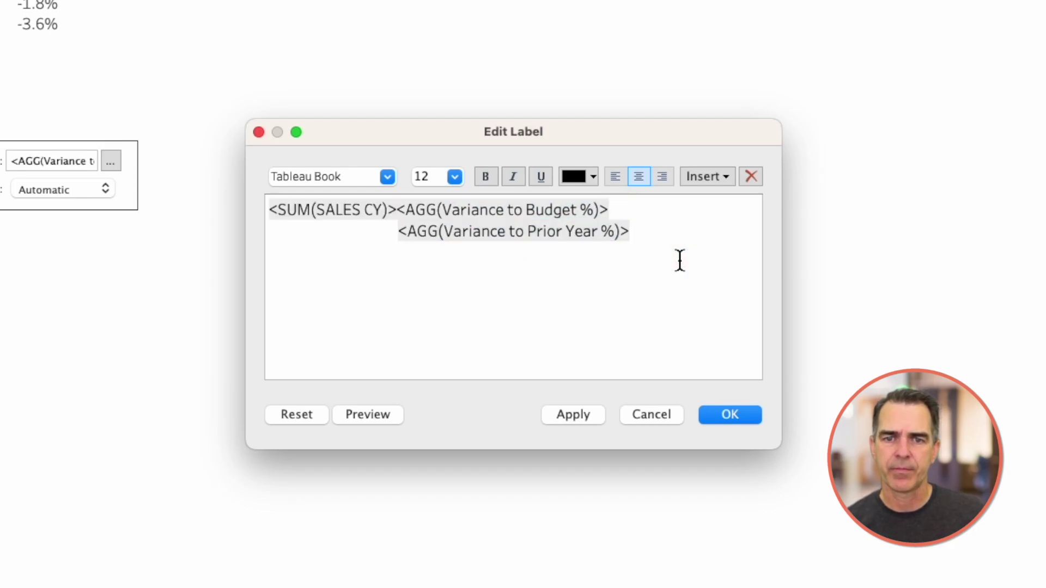
key(Return)
Append "vs. Budget" and "vs. Sales PY" to the matching variance lines and centre all the label text
click(534, 233)
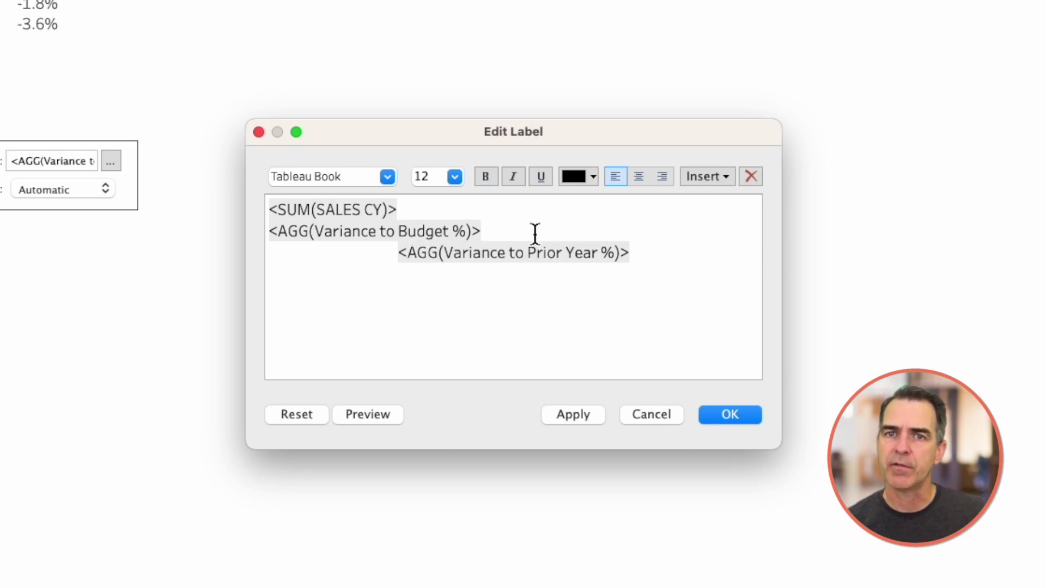
text(vs. Budget)
key(super+Down)
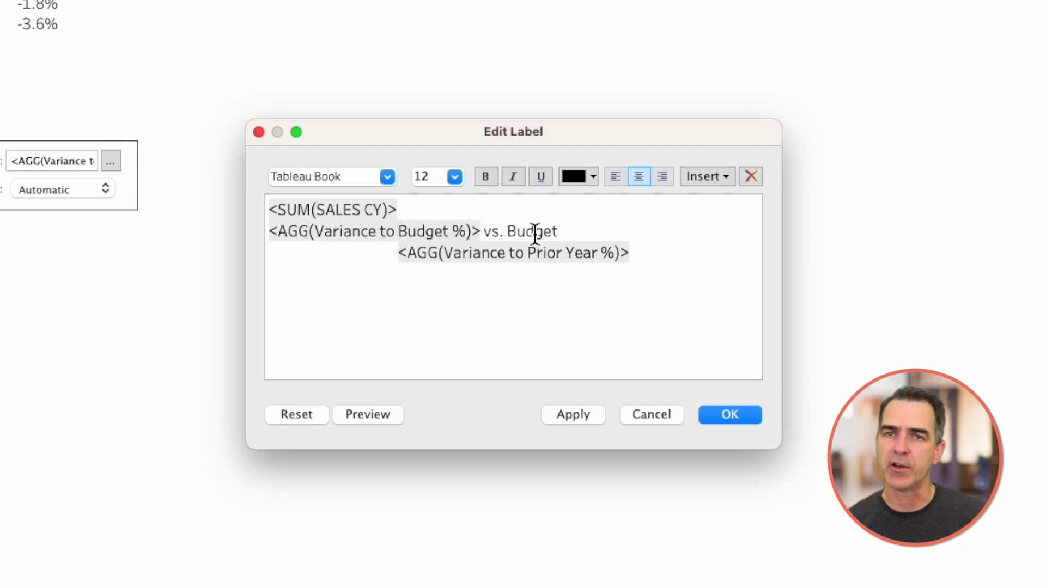
text(vs)
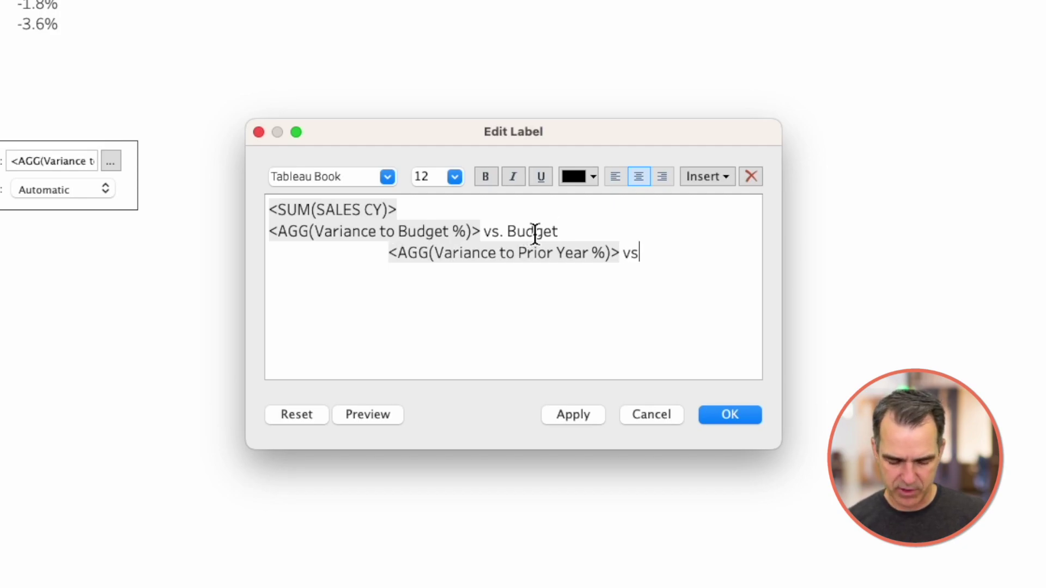
text(. Sales PY)
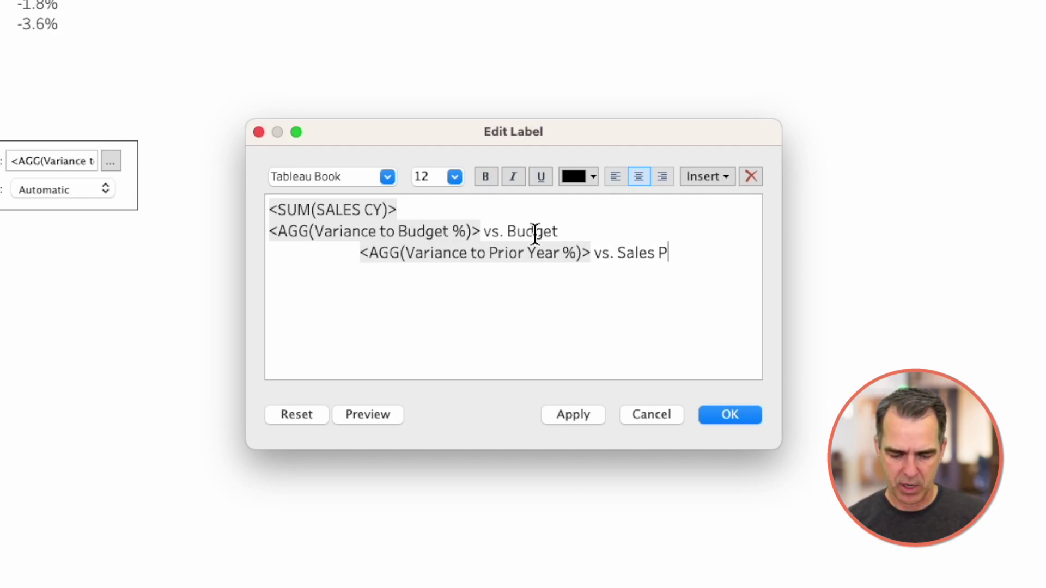
key(super+a)
click(642, 175)
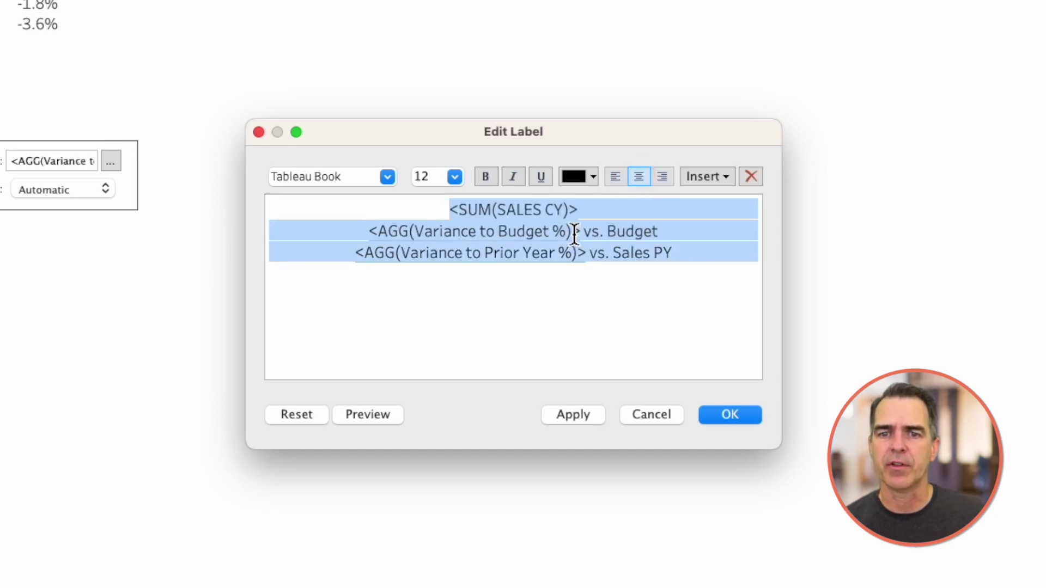
Format the SUM(SALES CY) field in the label at size 48 in blue
click(573, 212)
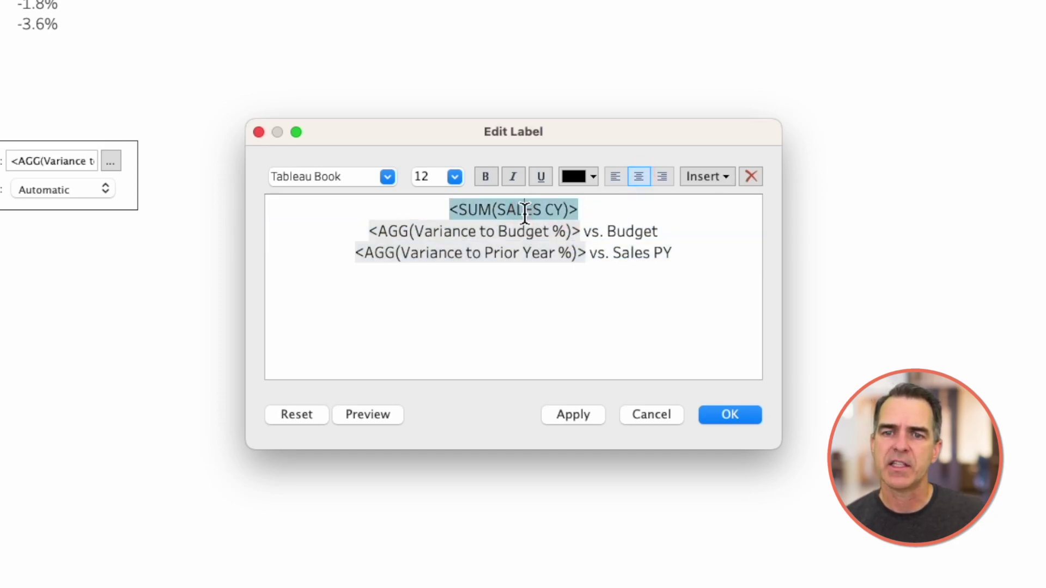
click(455, 176)
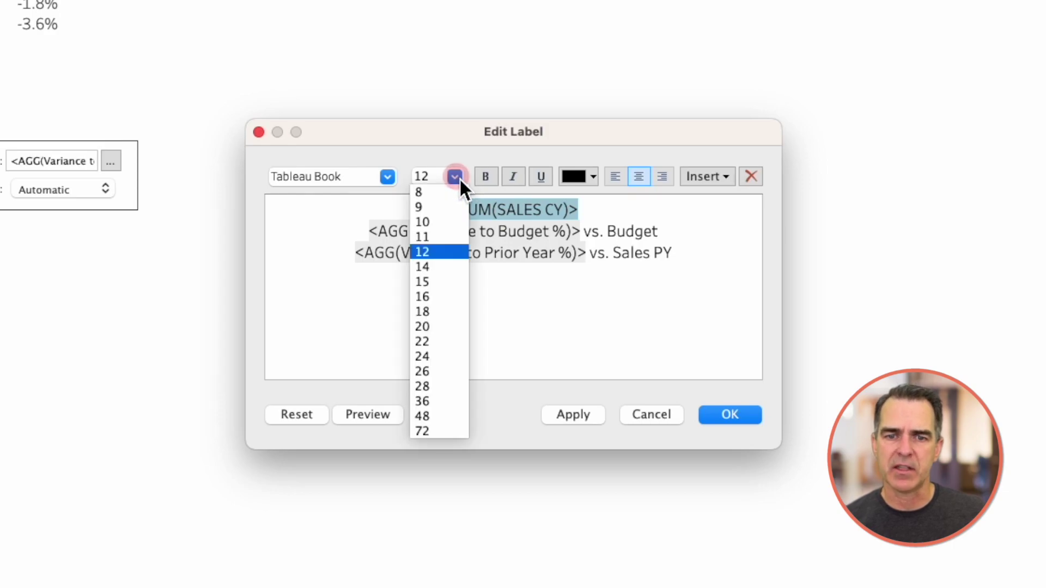
click(441, 416)
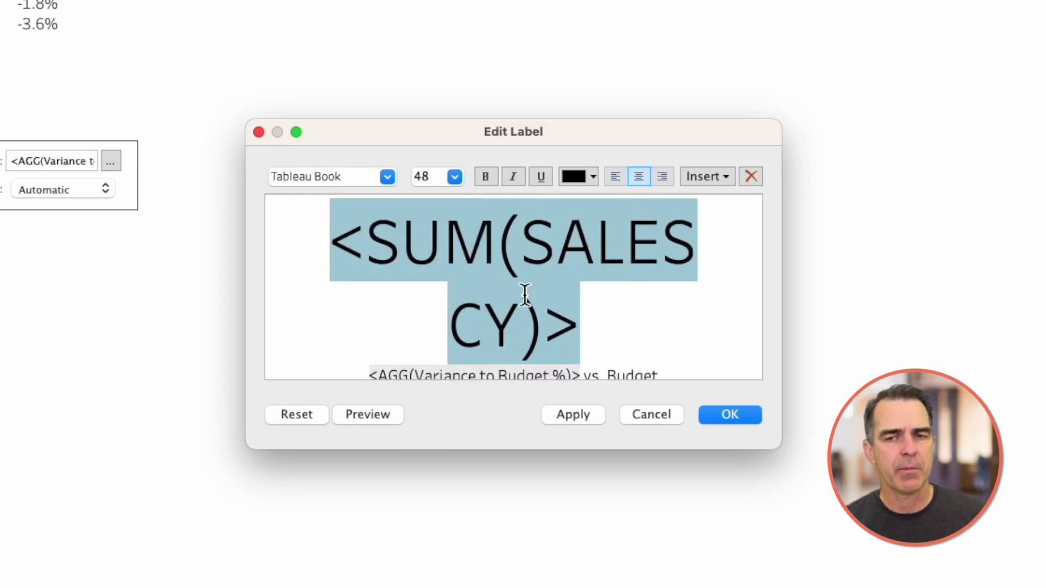
click(571, 180)
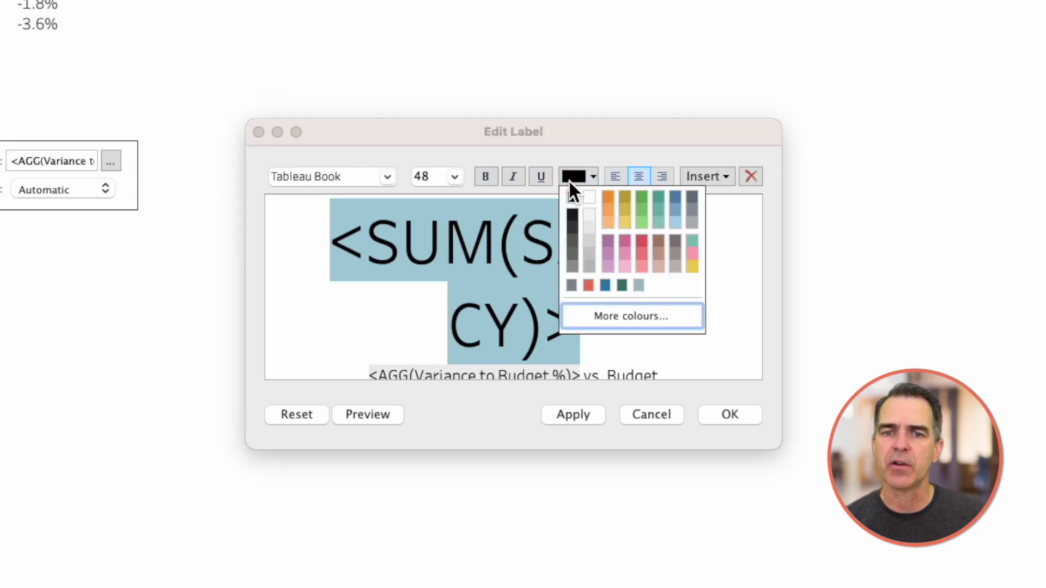
click(605, 286)
Colour the Variance to Budget % field coral red and the Variance to Prior Year % field grey, and apply the label edits
scroll(545, 305, down, 1)
double_click(470, 323)
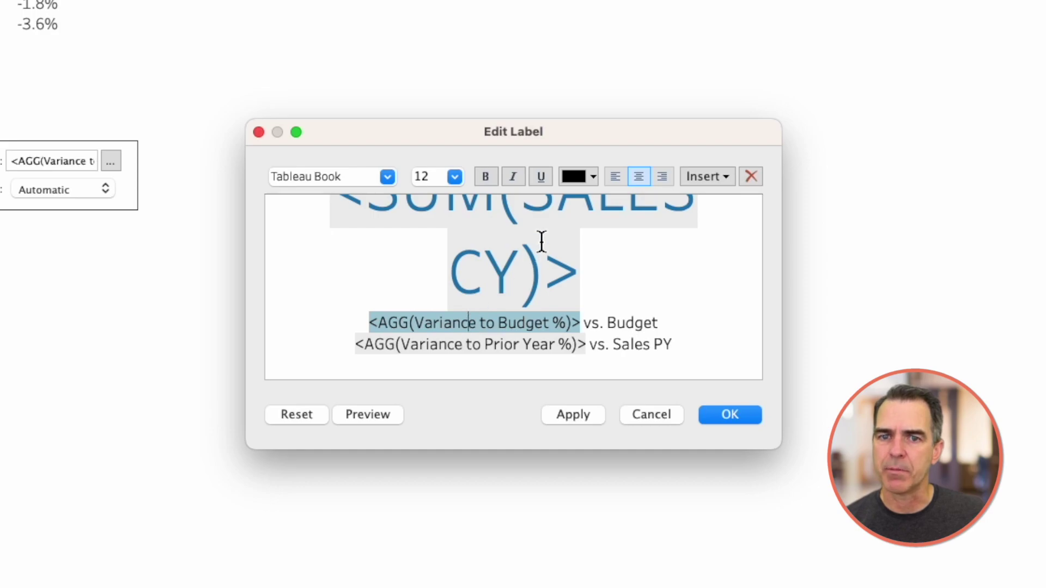
click(572, 176)
click(605, 283)
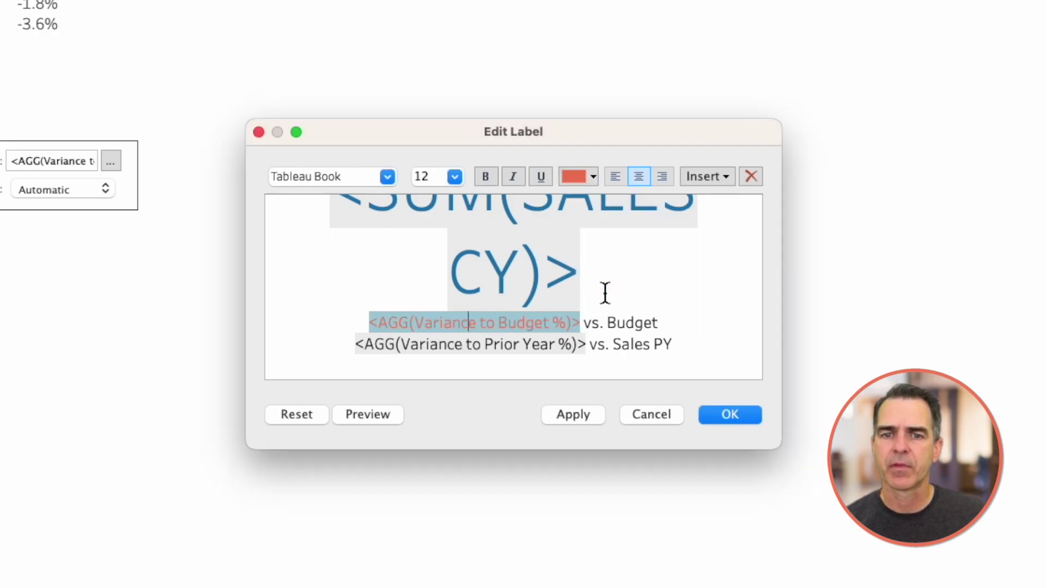
double_click(496, 346)
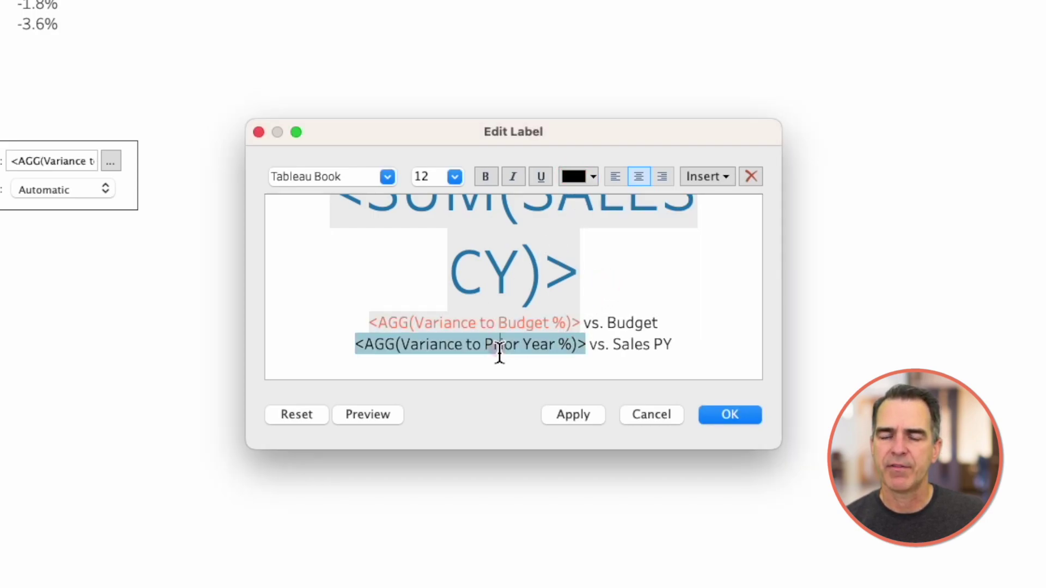
click(572, 176)
click(604, 284)
click(723, 413)
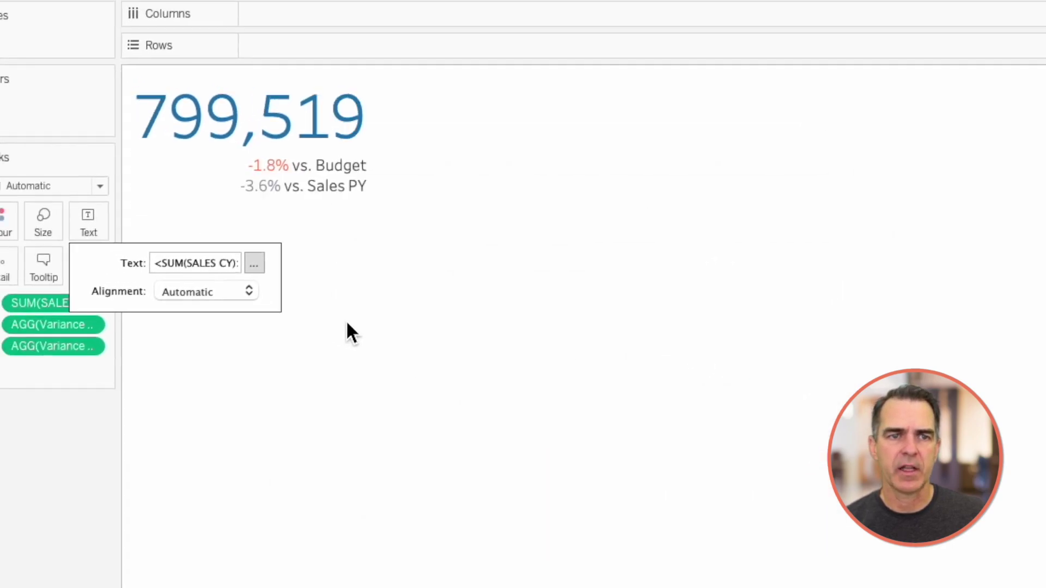
Set the text mark's horizontal alignment to Centre
click(202, 292)
click(204, 376)
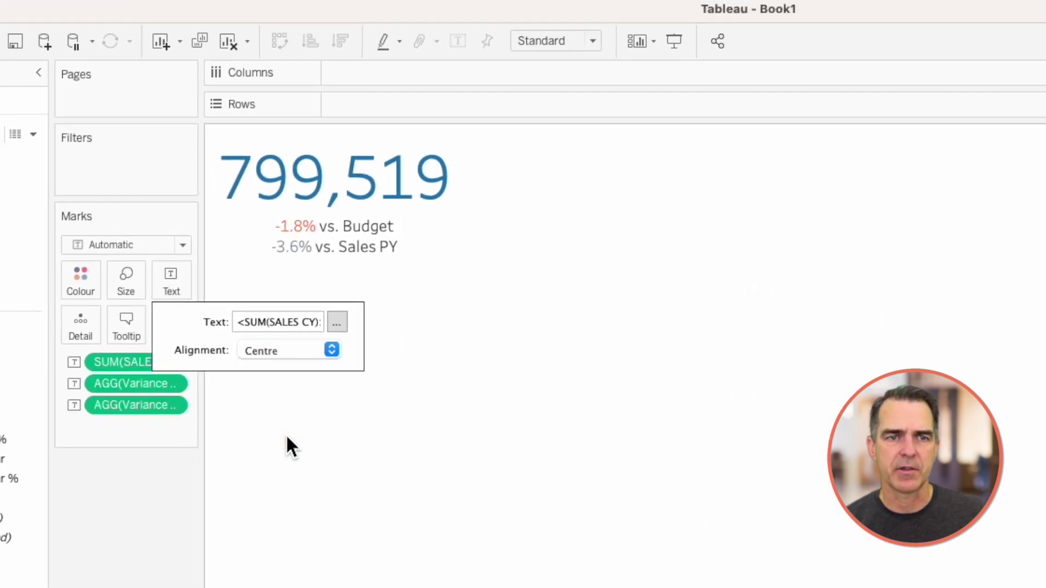
click(286, 436)
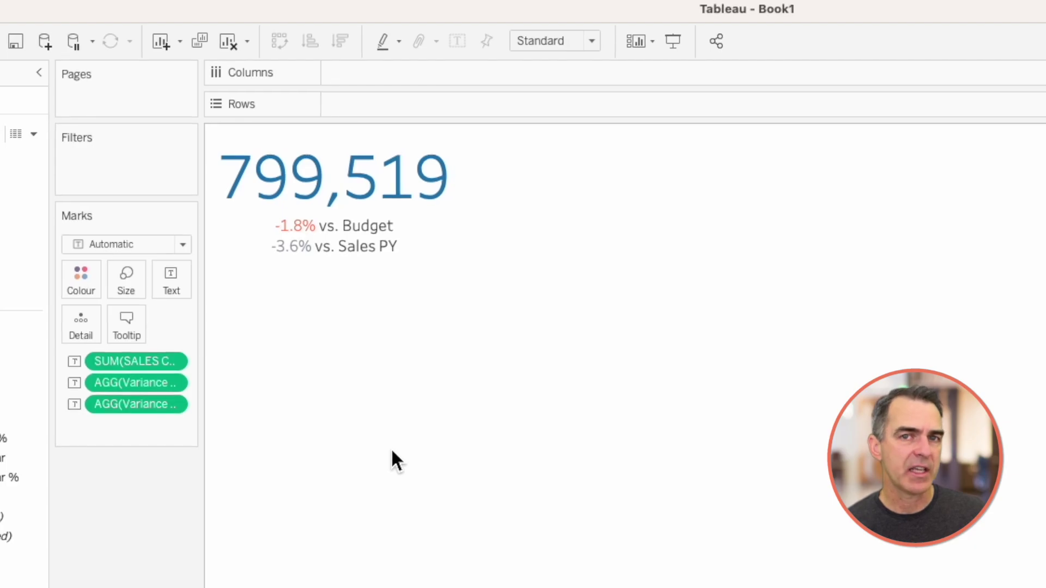